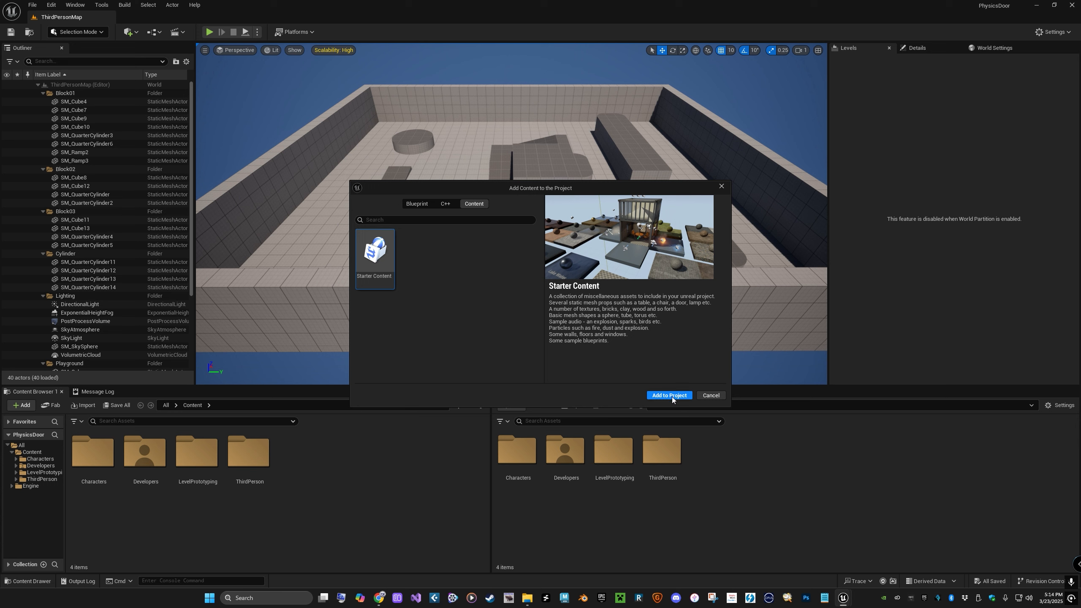
Add the Starter Content pack to the project and open its Props folder.
left_click(672, 396)
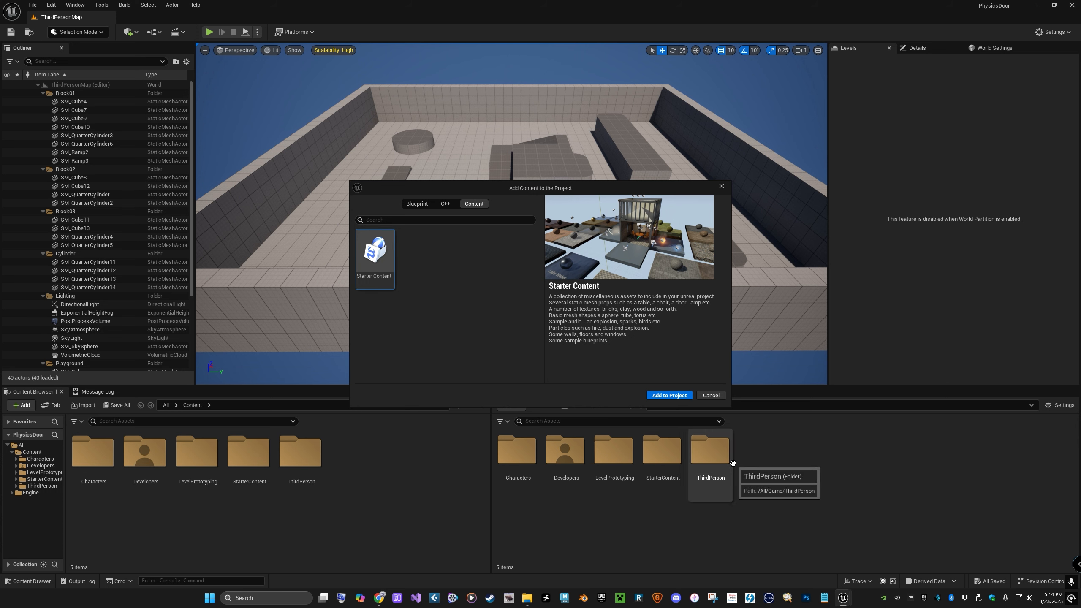
left_click(711, 396)
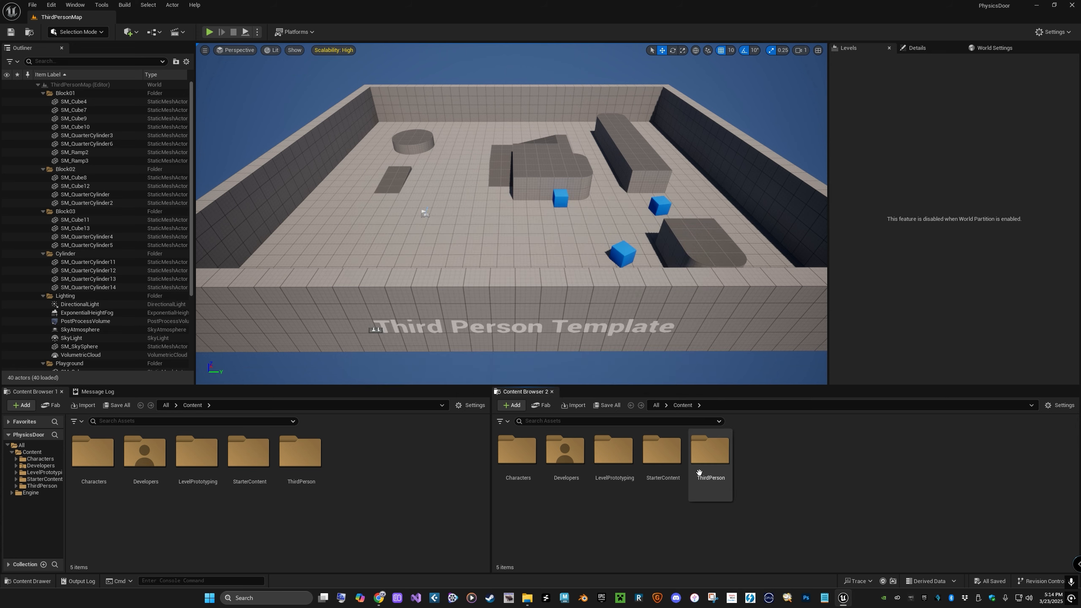
double_click(662, 449)
double_click(855, 454)
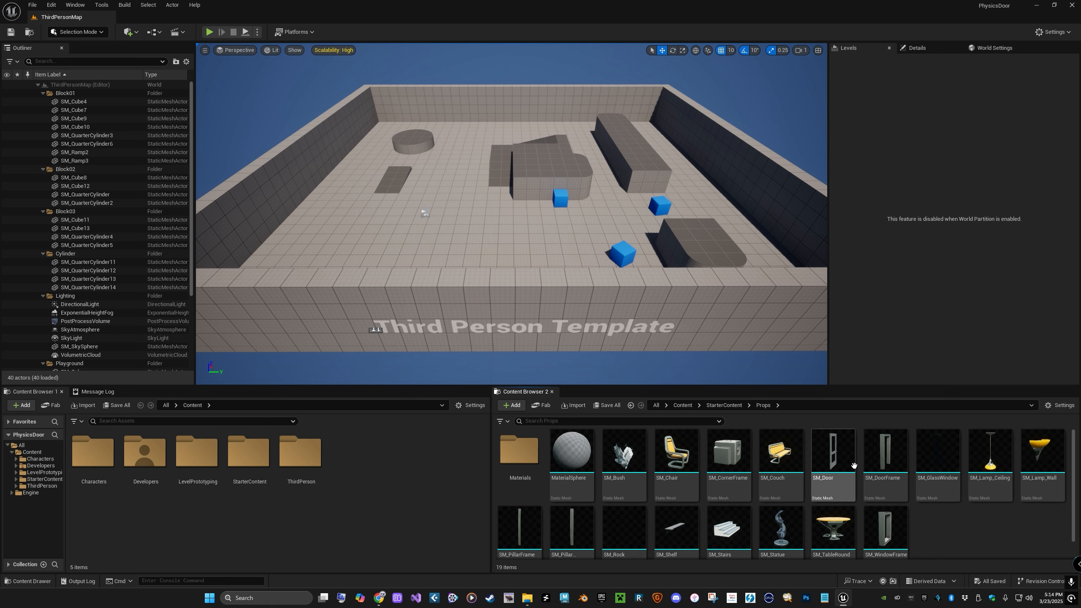
Place the SM_DoorFrame and SM_Door meshes next to each other on the level's floor.
left_click_drag(885, 457, 476, 234)
left_click_drag(840, 454, 473, 233)
key("f")
left_click_drag(670, 259, 671, 234, "alt")
scroll(671, 260, "down", 5)
middle_click_drag(671, 260, 730, 260)
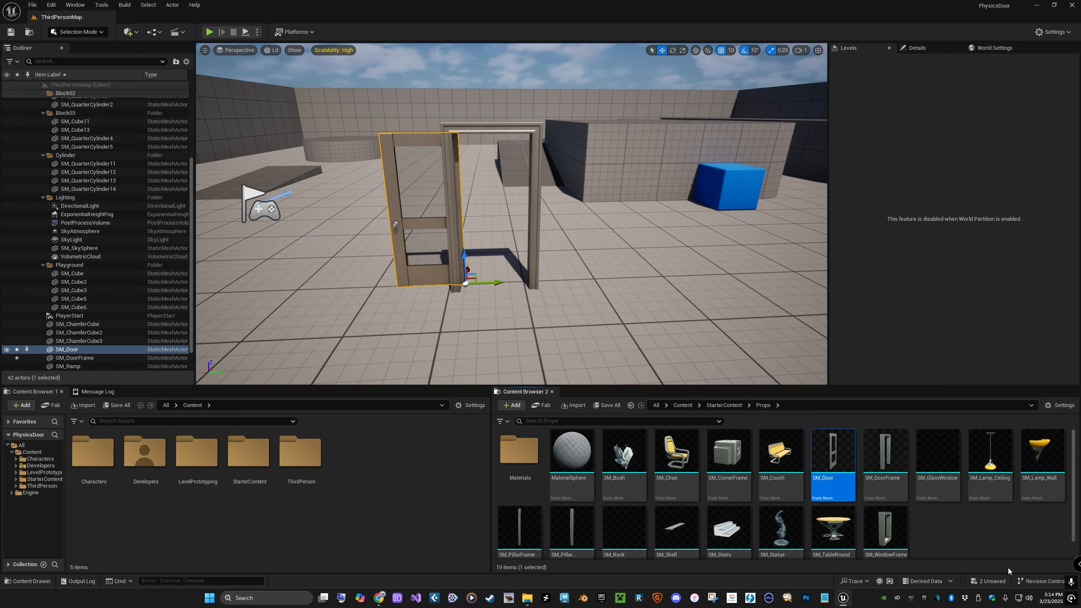
Set the SM_DoorFrame mesh's collision preset to NoCollision, save the level and close the mesh editor.
double_click(886, 454)
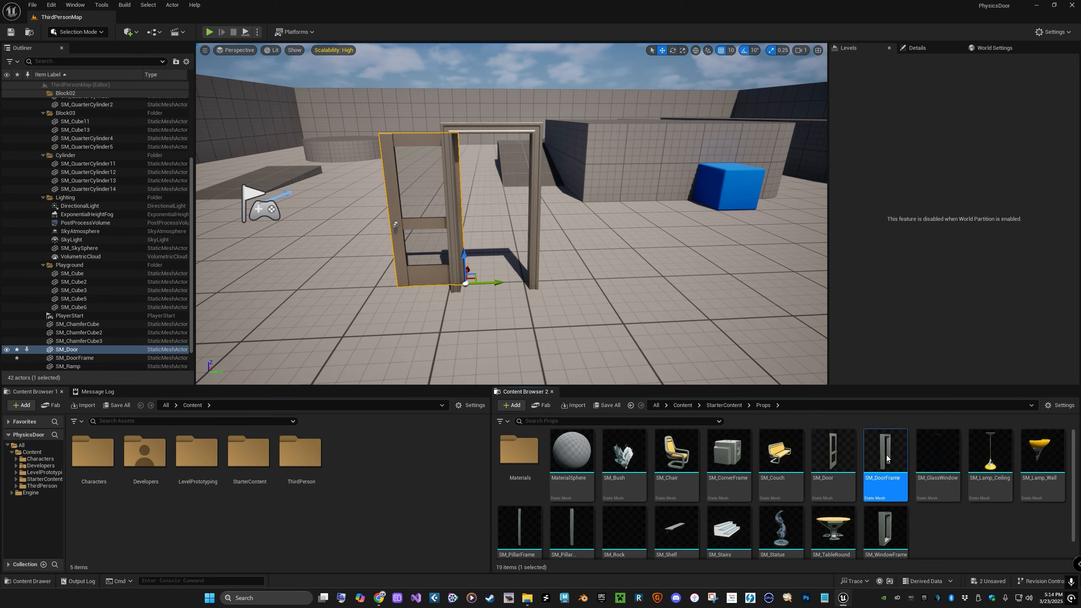
left_click_drag(504, 242, 383, 206)
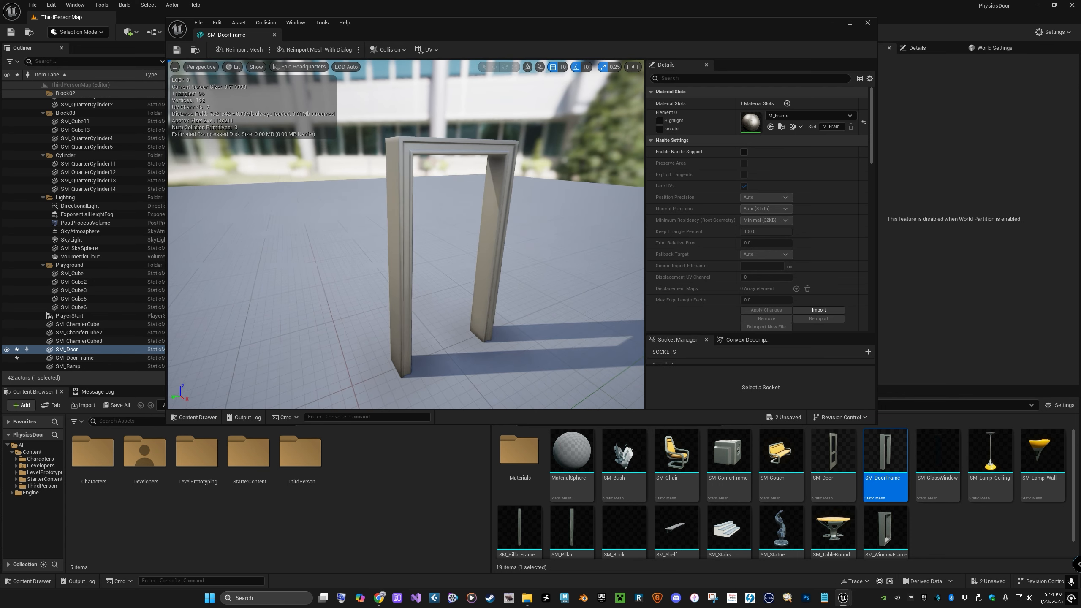
scroll(817, 235, "down", 5)
scroll(820, 237, "down", 2)
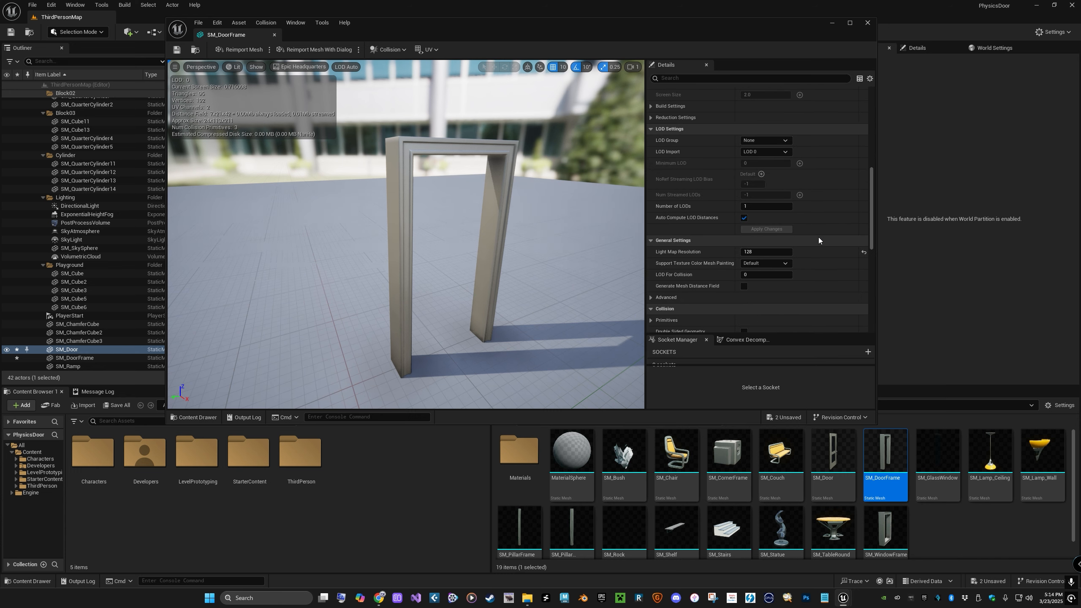
scroll(819, 237, "down", 3)
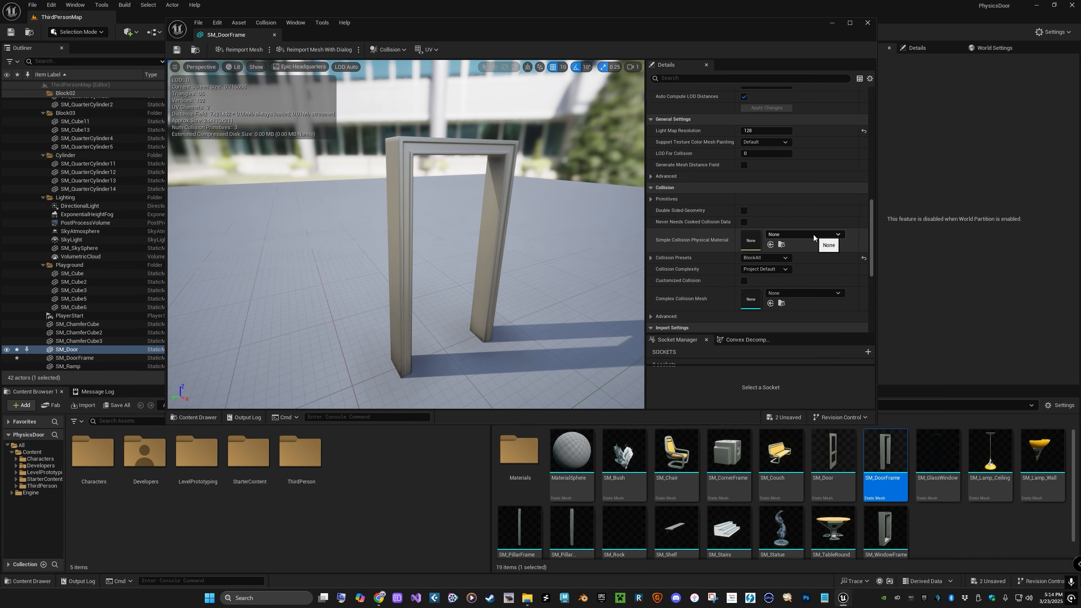
scroll(850, 230, "down", 1)
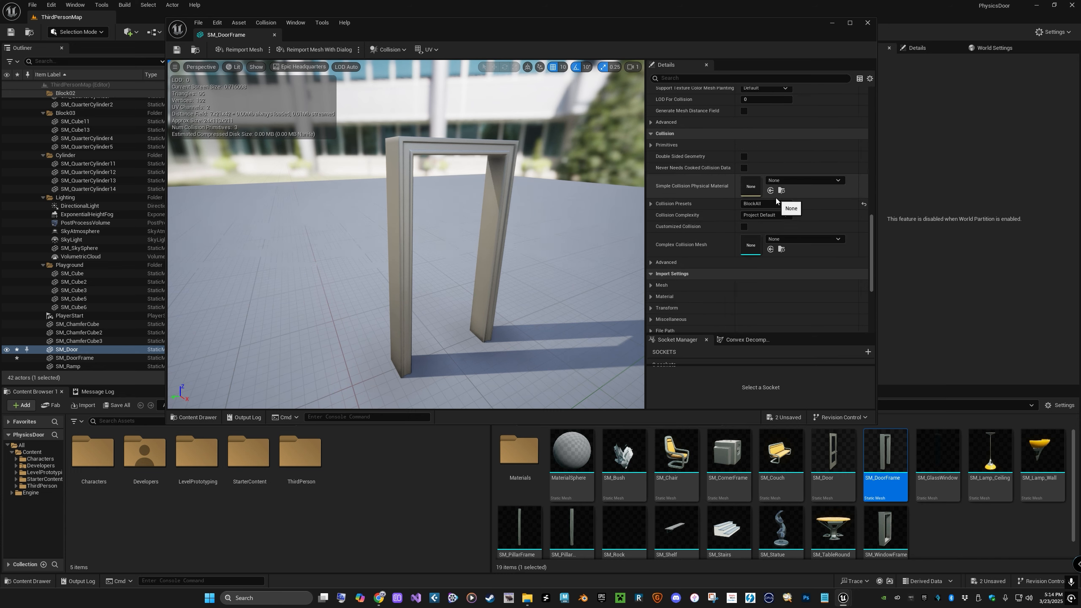
left_click(766, 204)
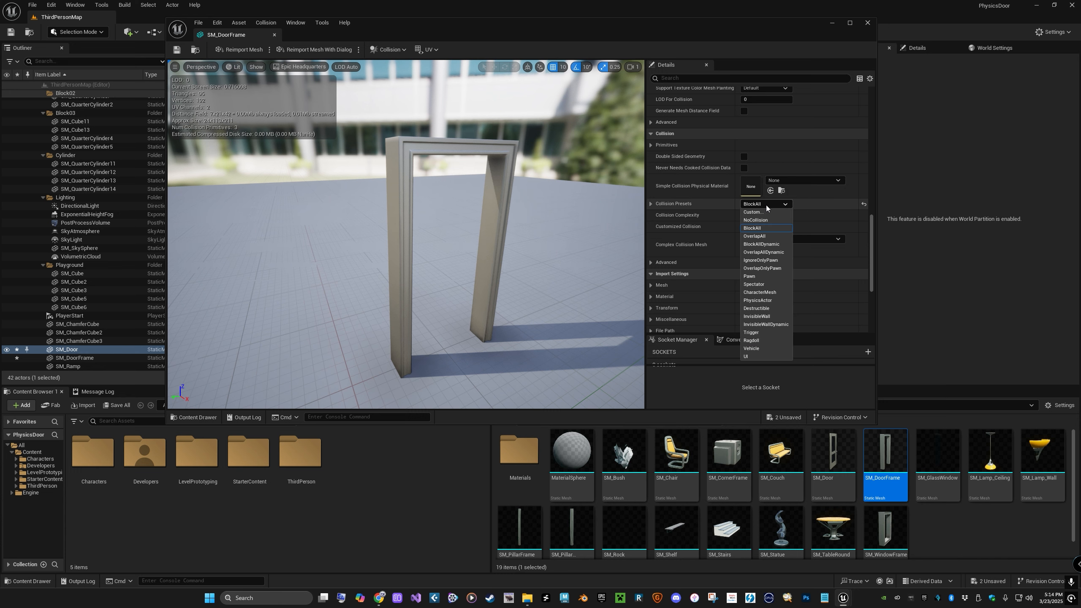
left_click(771, 225)
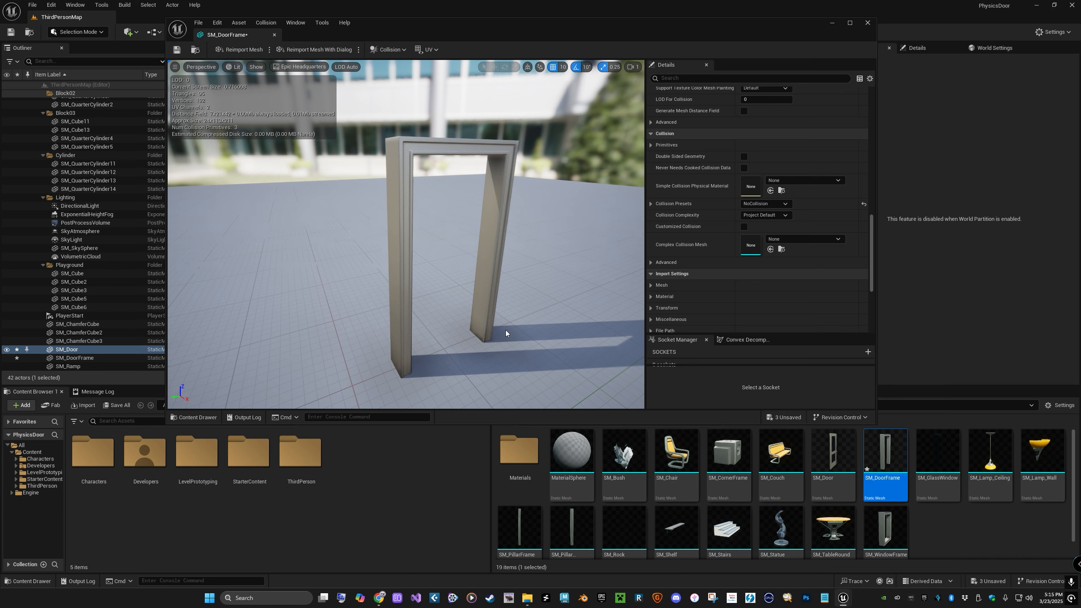
left_click(10, 33)
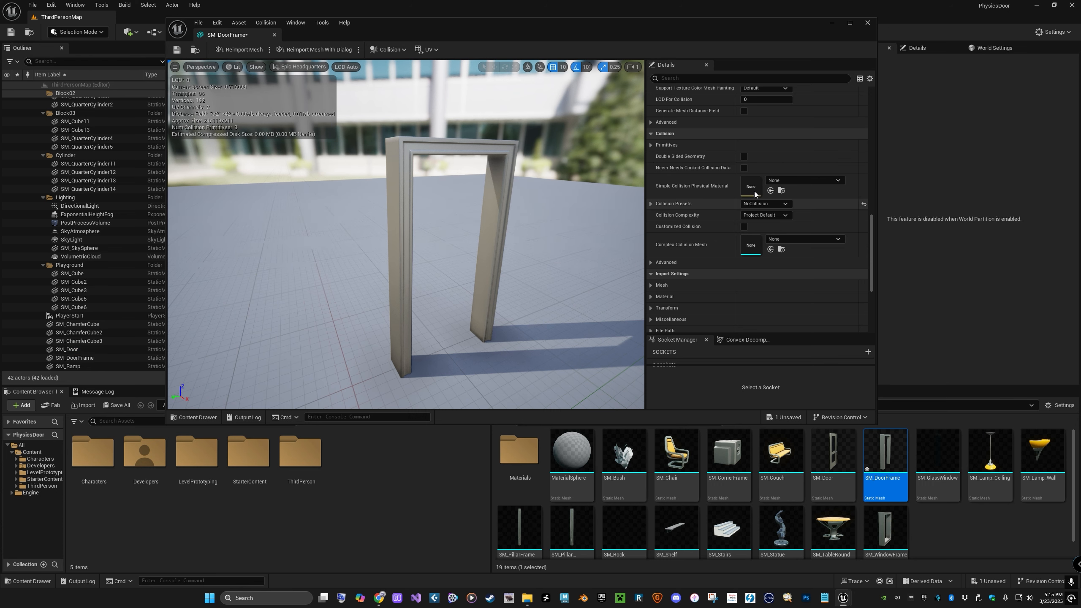
left_click(868, 22)
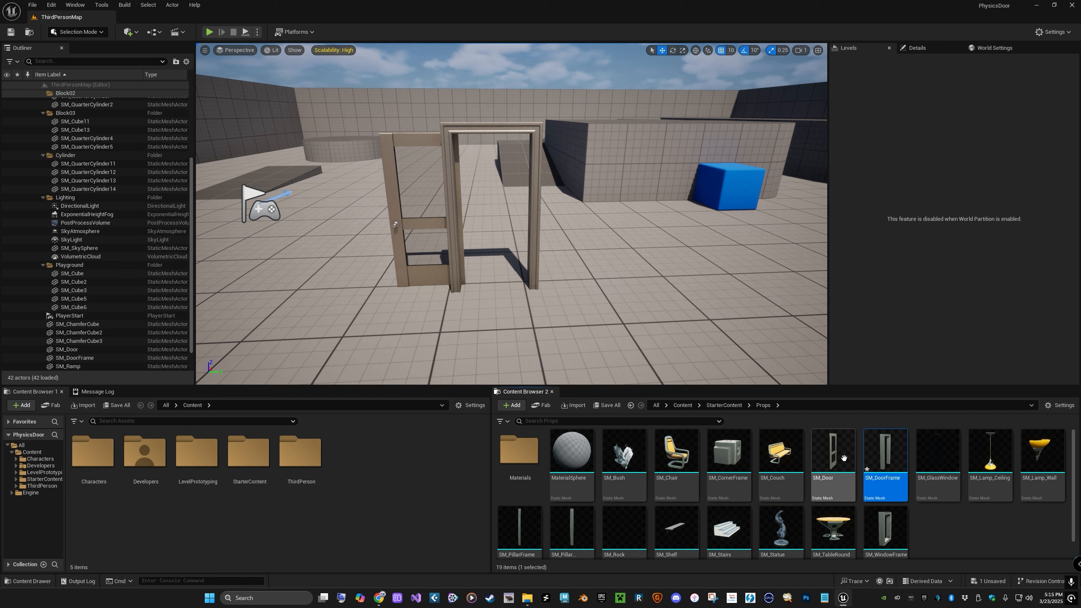
Open the SM_Door mesh and display its complex collision to examine it up close.
left_click(831, 454)
double_click(831, 453)
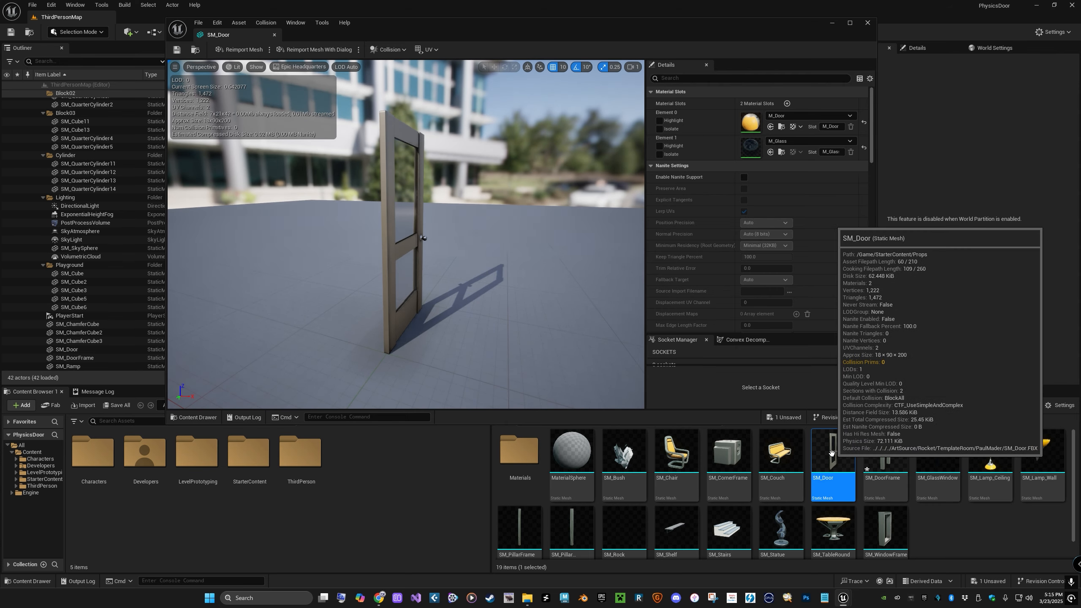
left_click_drag(464, 251, 367, 251)
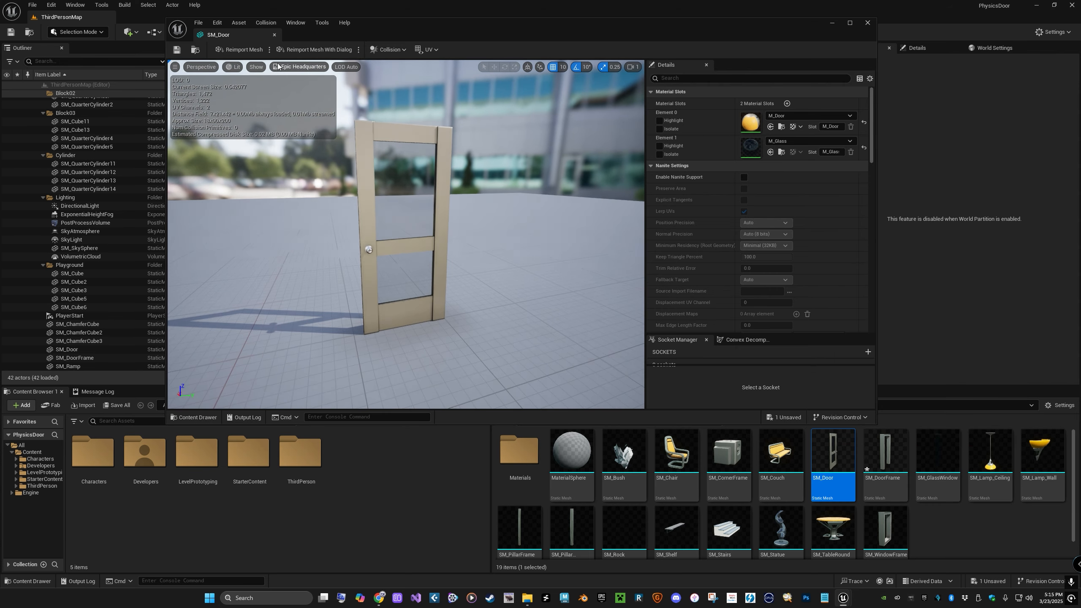
left_click(258, 68)
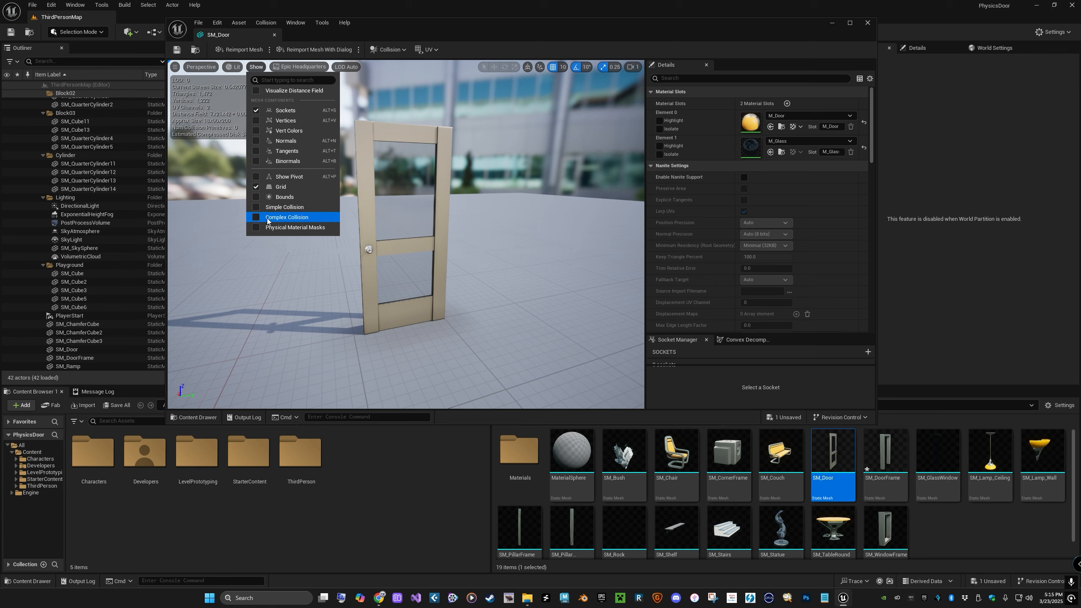
left_click(257, 217)
left_click(459, 248)
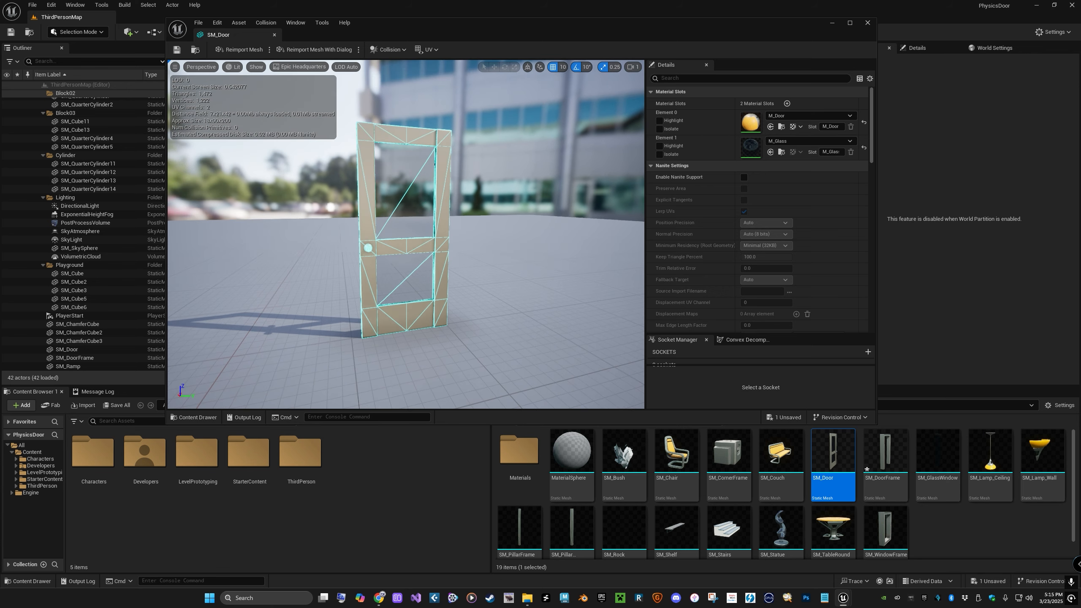
scroll(459, 248, "up", 3)
middle_click_drag(458, 248, 495, 289)
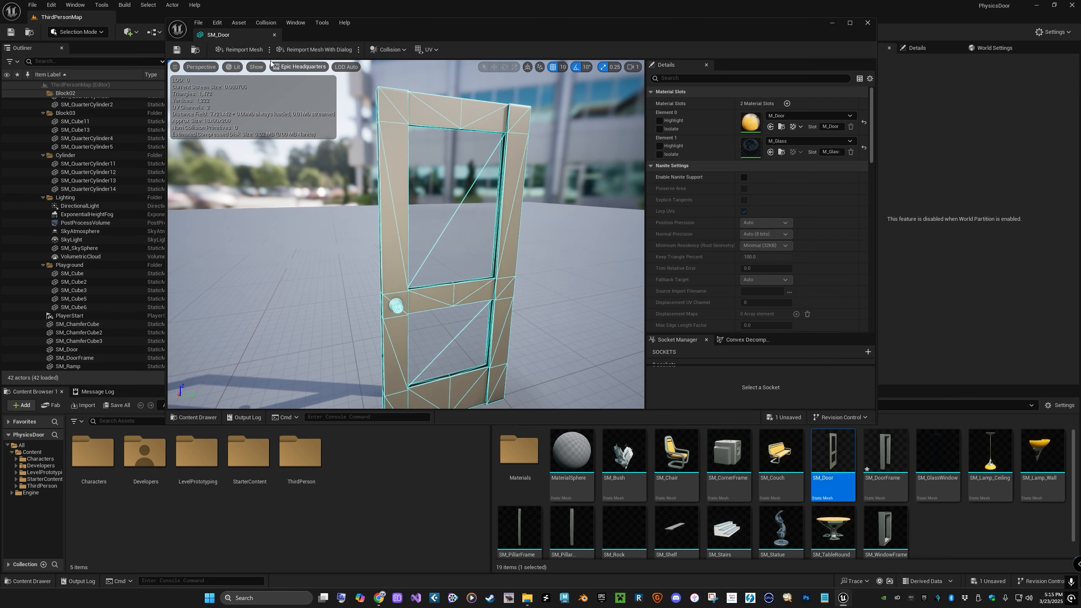
Hide the door's complex collision and display its simple collision to check for an existing shape.
left_click(257, 68)
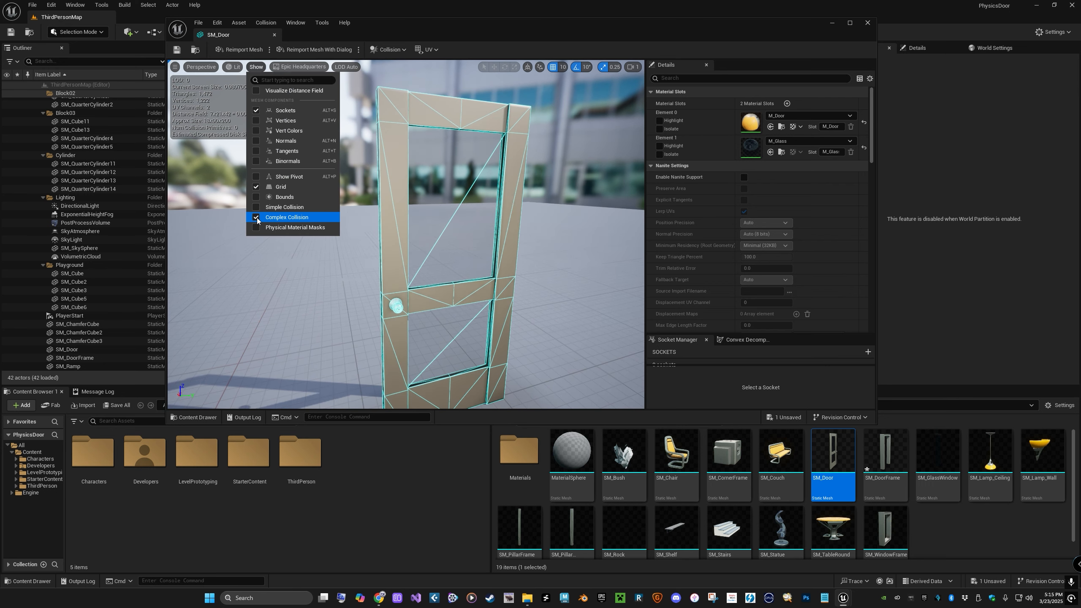
left_click(255, 218)
left_click(256, 208)
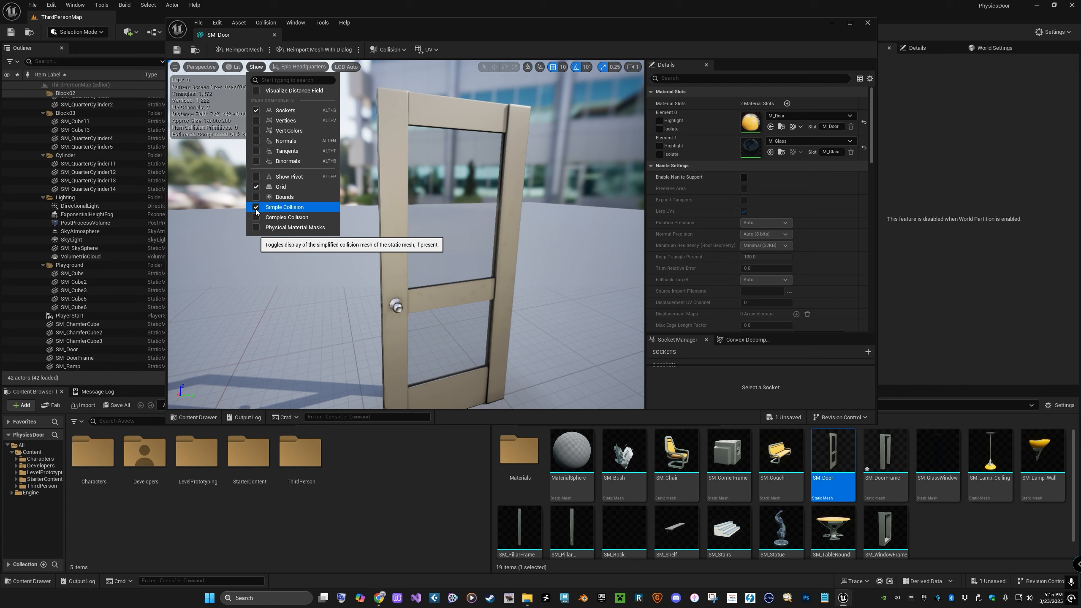
left_click(346, 67)
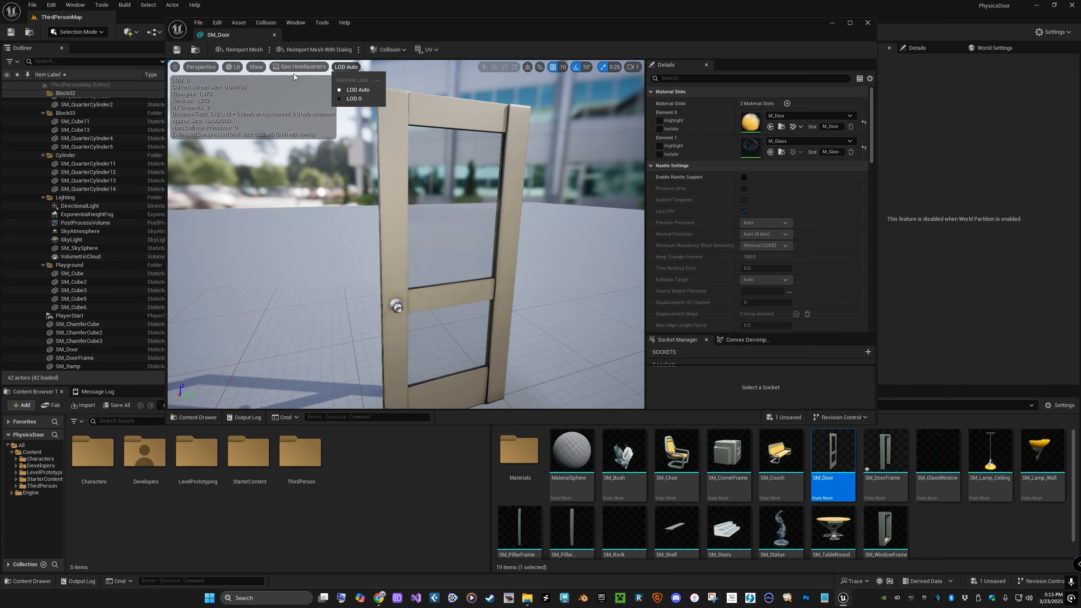
left_click(293, 204)
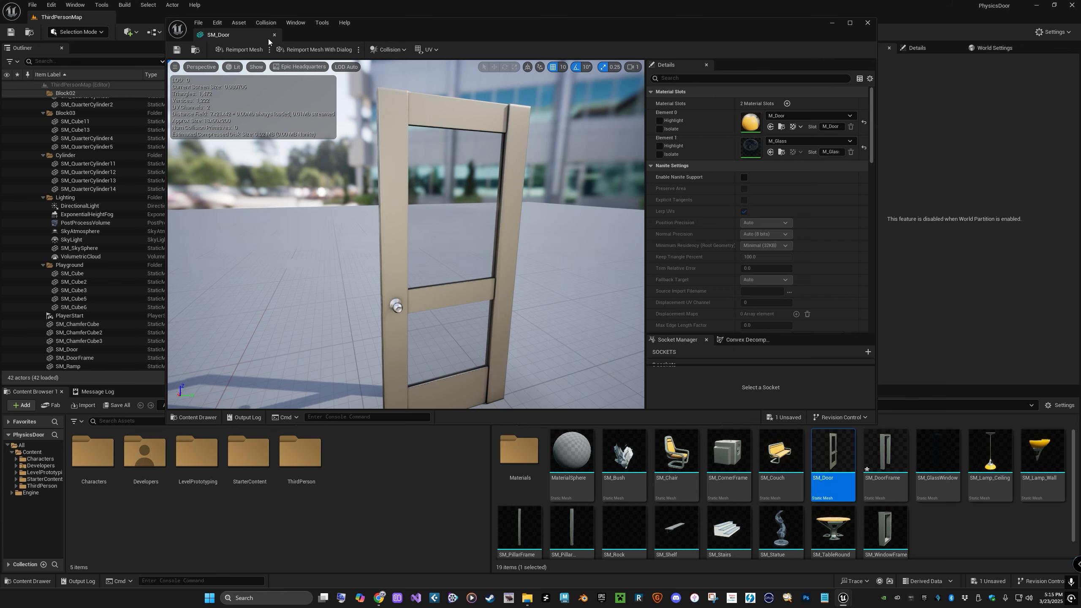
Add a box simplified collision to the door mesh and hide the complex collision display.
left_click(402, 50)
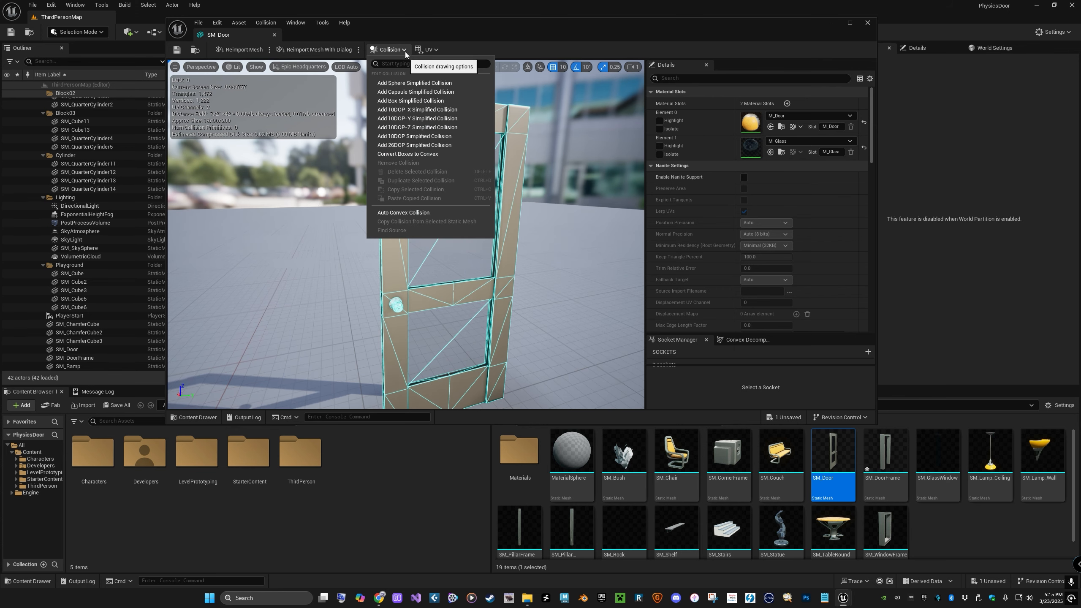
left_click(412, 101)
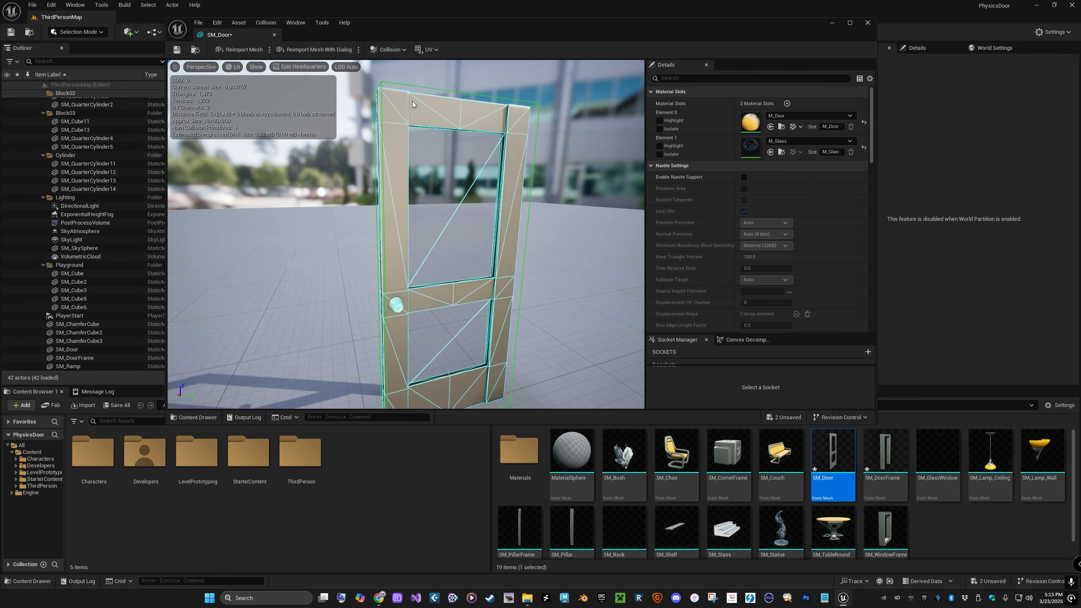
left_click(255, 67)
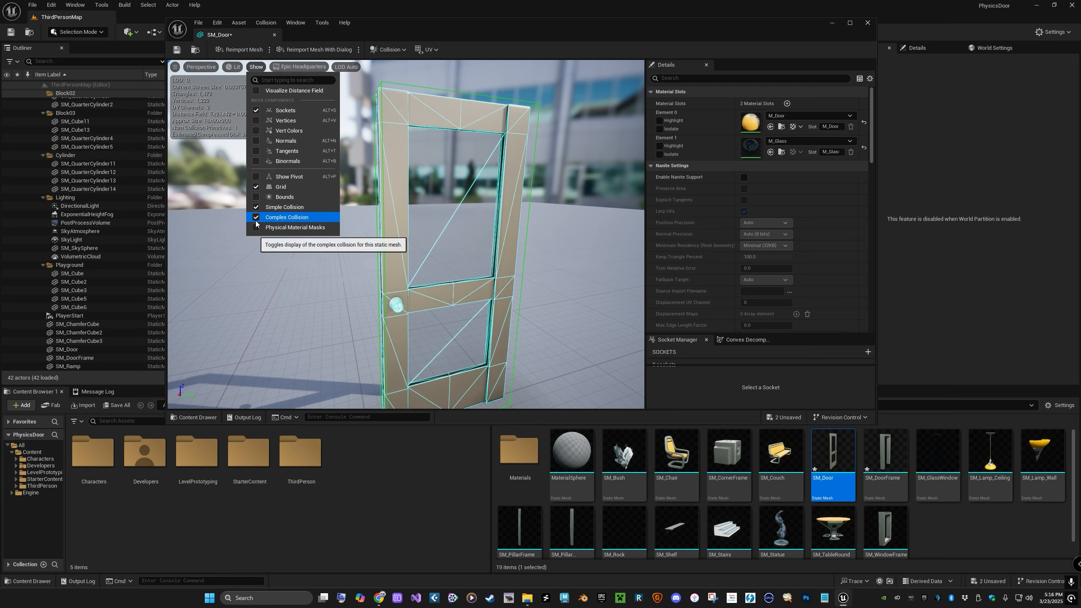
left_click(255, 220)
Turn off scale snapping and scale the collision box thinner along X to fit within the door panel's thickness.
left_click_drag(534, 290, 561, 315, "alt")
mouse_move(534, 94)
left_mouse_down("alt")
mouse_move(481, 72)
mouse_move(558, 107)
mouse_move(534, 95)
left_mouse_up("alt")
left_click(542, 90)
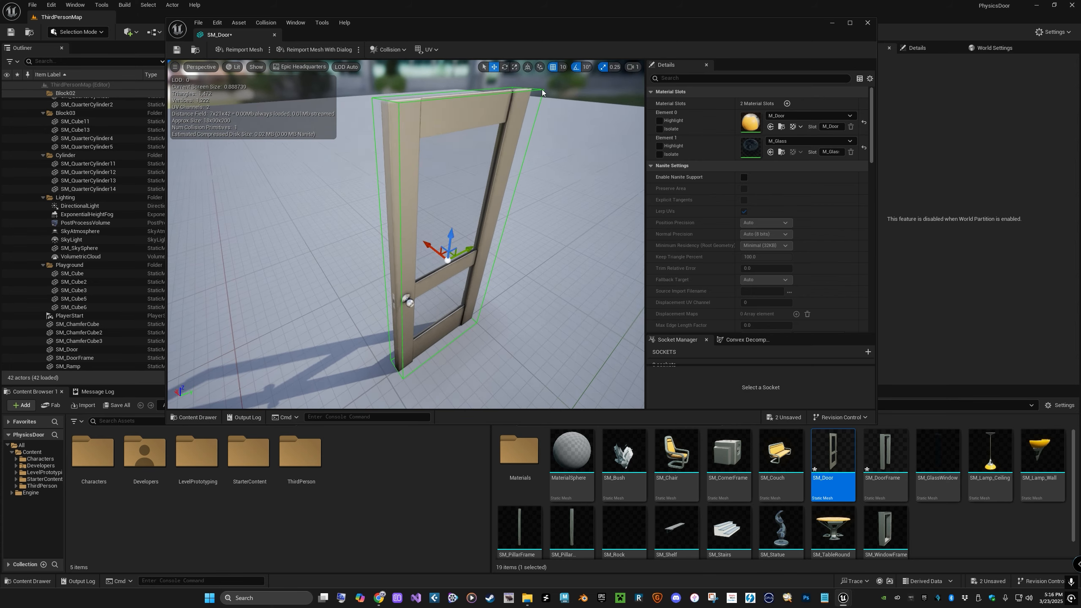
left_click_drag(500, 301, 564, 268, "alt")
key("r")
left_click_drag(489, 301, 514, 296, "alt")
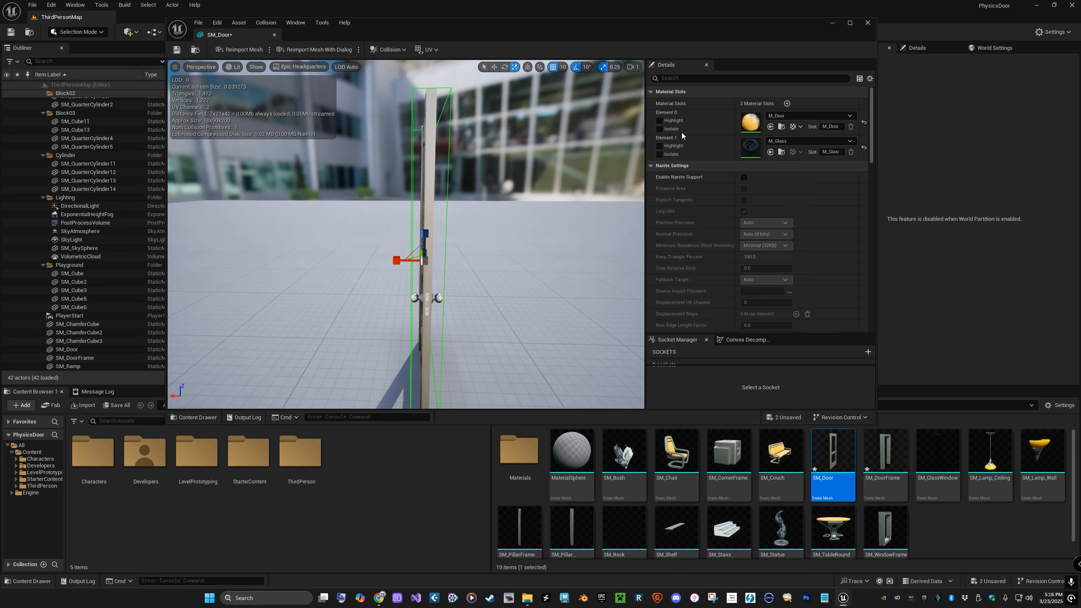
left_click(603, 68)
left_click_drag(397, 262, 403, 267)
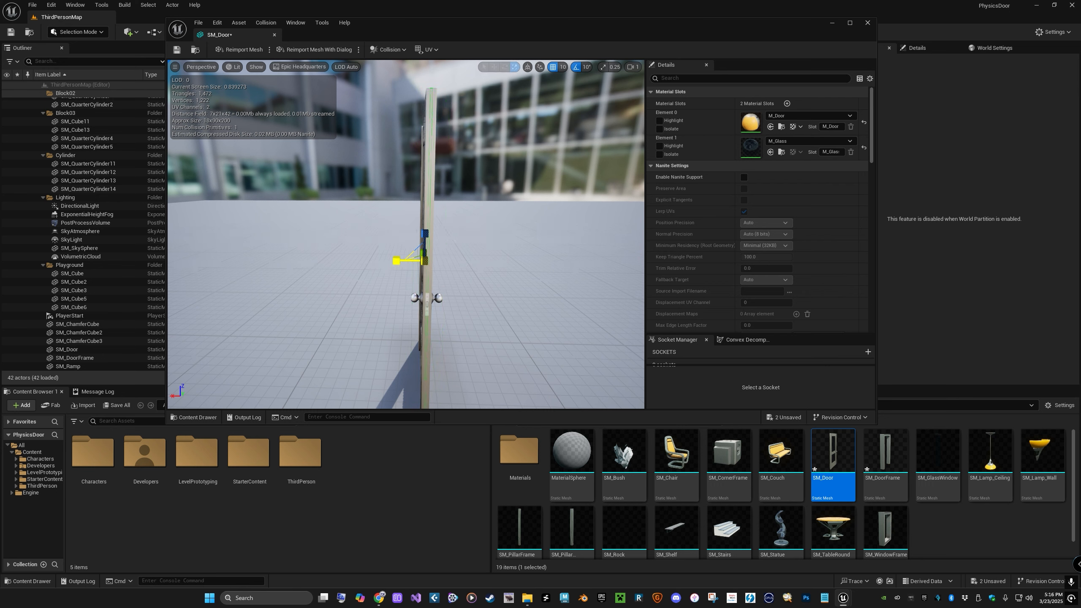
Scale the collision box slightly shorter in height than the door panel, then save and close the SM_Door mesh.
left_click_drag(396, 273, 482, 282, "alt")
mouse_move(552, 319)
left_mouse_down("alt")
mouse_move(582, 314)
mouse_move(559, 321)
left_mouse_up("alt")
scroll(586, 303, "down", 3)
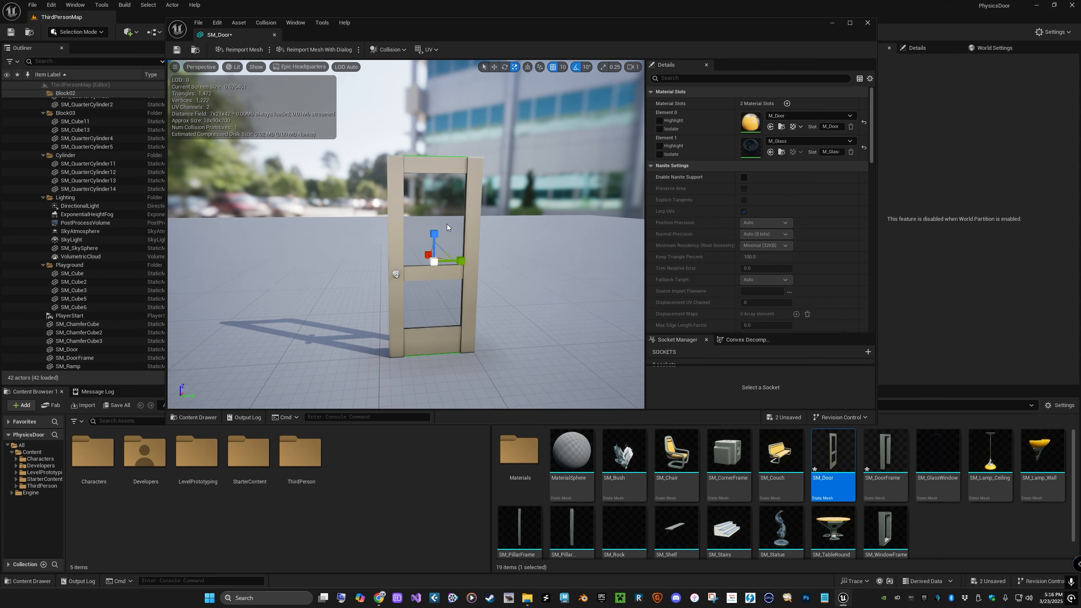
left_click_drag(433, 234, 433, 233)
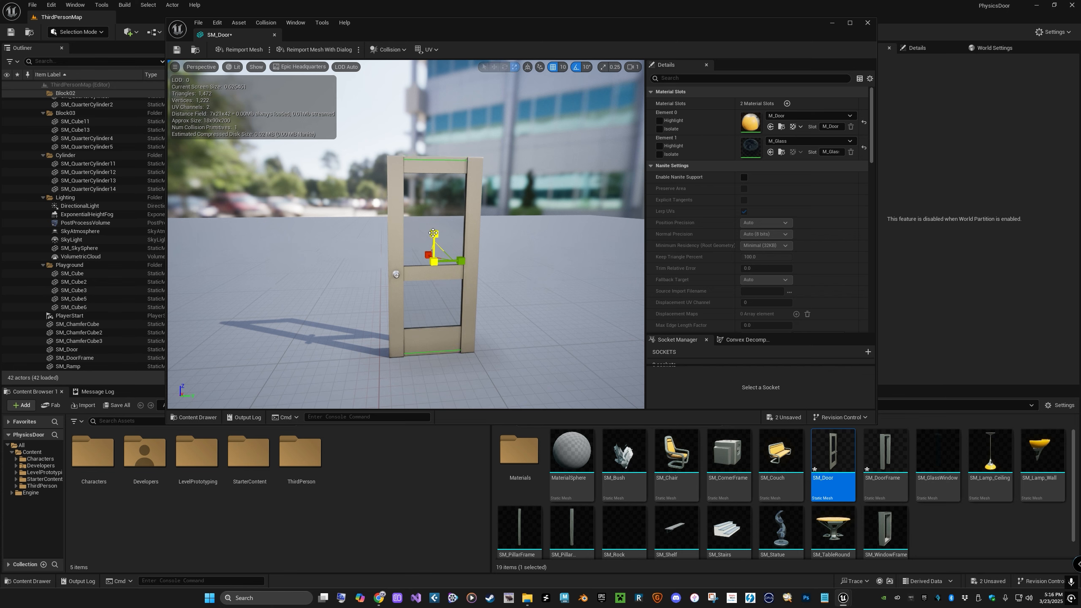
left_click_drag(433, 233, 432, 234)
mouse_move(438, 272)
left_mouse_down("alt")
mouse_move(566, 272)
mouse_move(558, 255)
mouse_move(449, 256)
left_mouse_up("alt")
left_click_drag(537, 274, 533, 278, "alt")
mouse_move(535, 299)
middle_mouse_down()
mouse_move(573, 339)
mouse_move(549, 342)
mouse_move(547, 282)
mouse_move(518, 306)
middle_mouse_up()
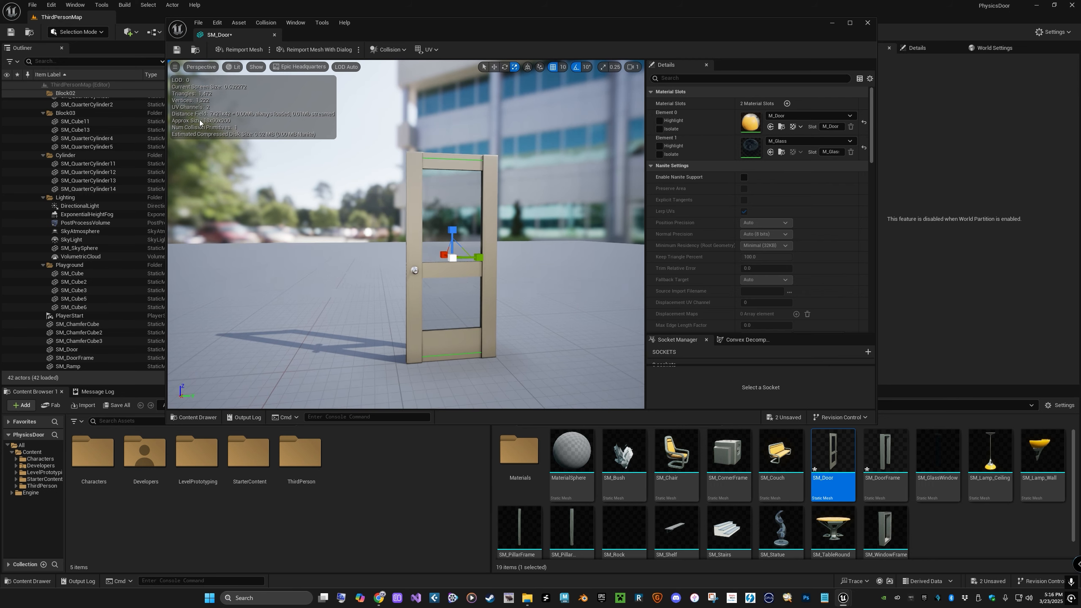
left_click(177, 50)
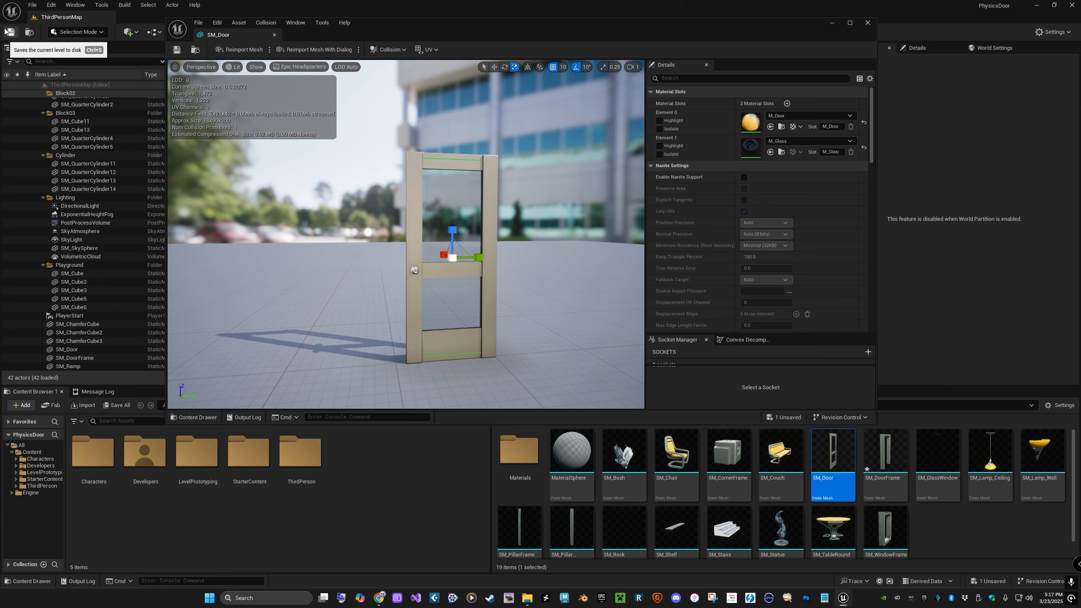
left_click(867, 23)
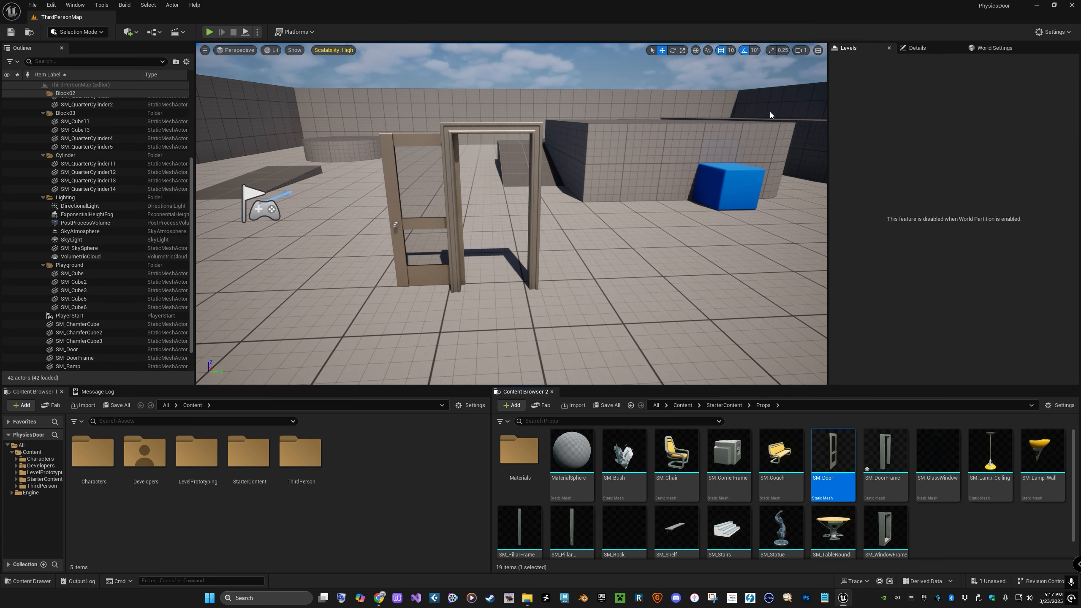
Create a new folder named PhysicsDoor in the project's Content folder.
right_click(361, 469)
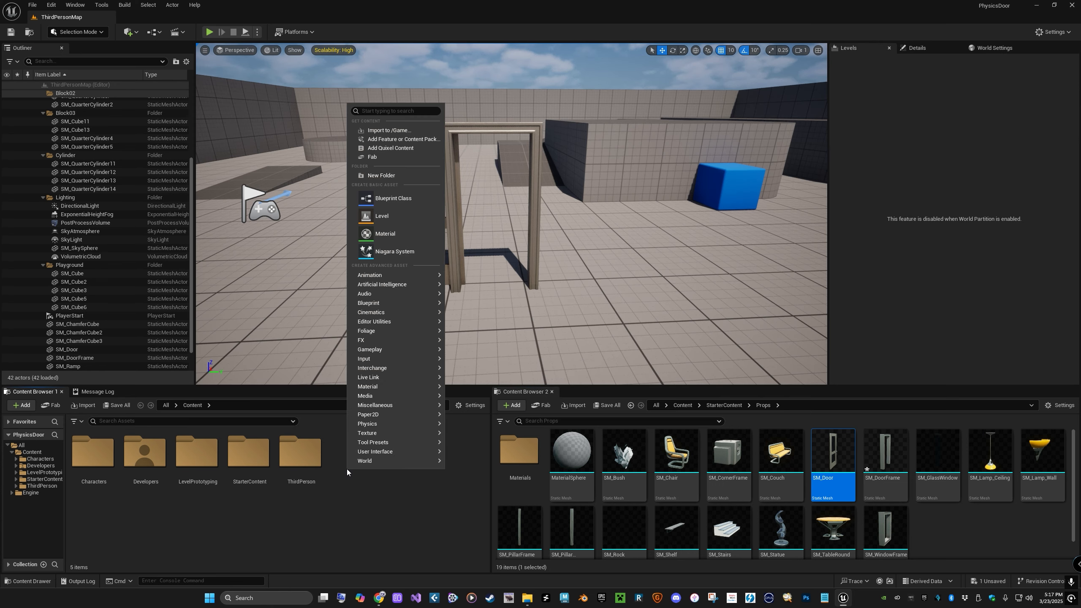
left_click(400, 179)
type("Physic")
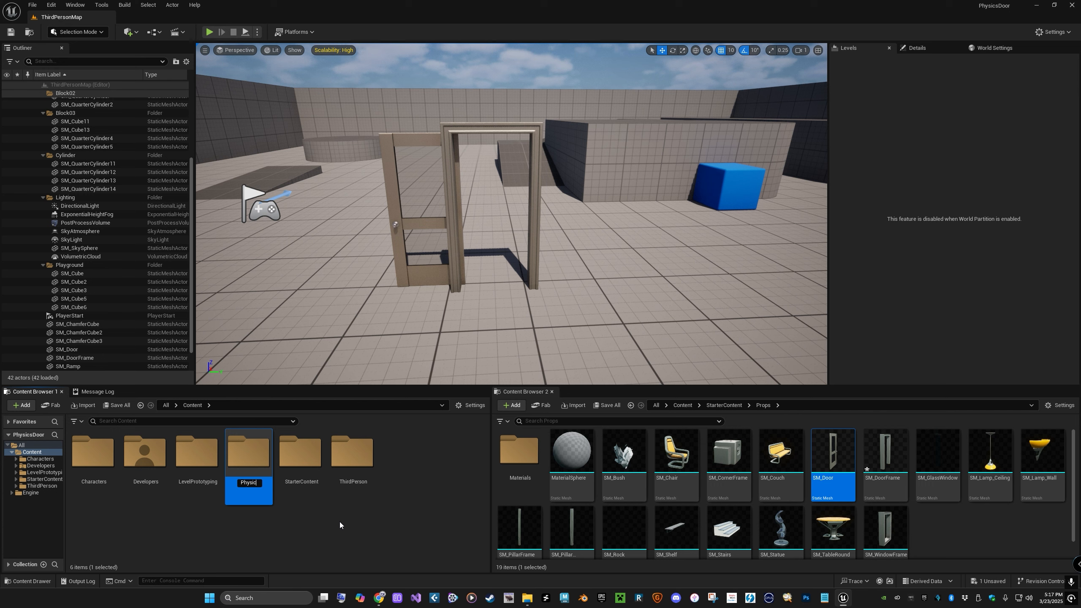
type("sDoor")
key("Return")
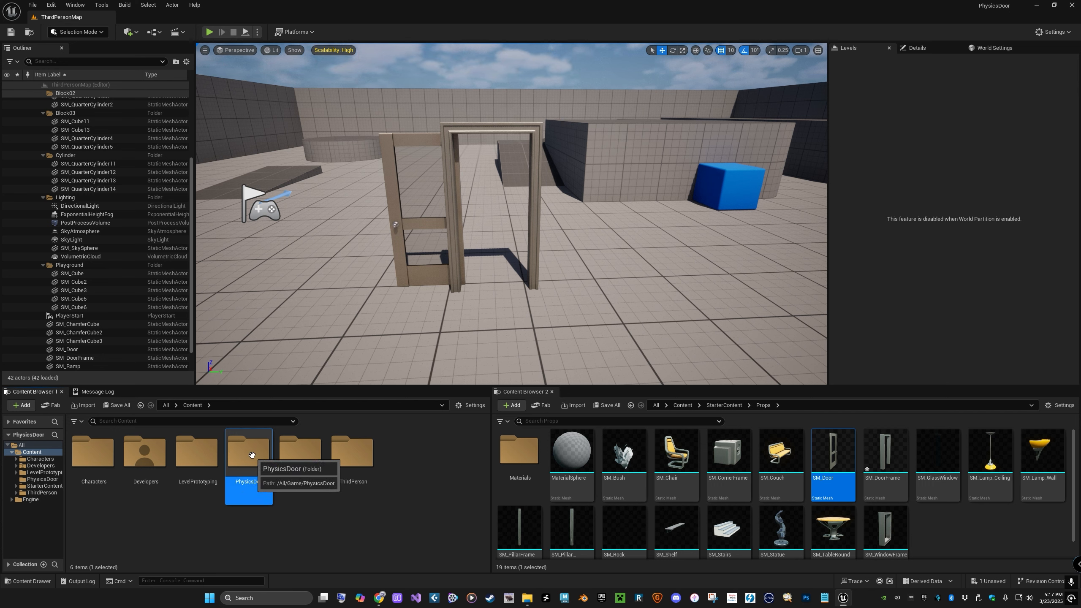
Create an Actor Blueprint class named bp_PhysicsDoor inside the PhysicsDoor folder.
left_click(682, 405)
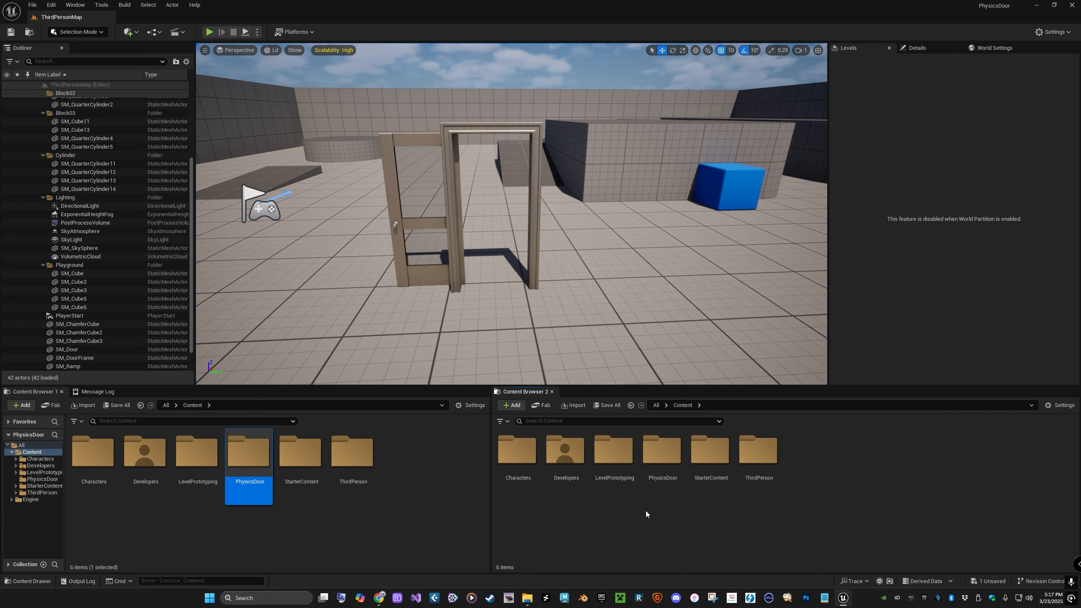
double_click(666, 451)
right_click(556, 483)
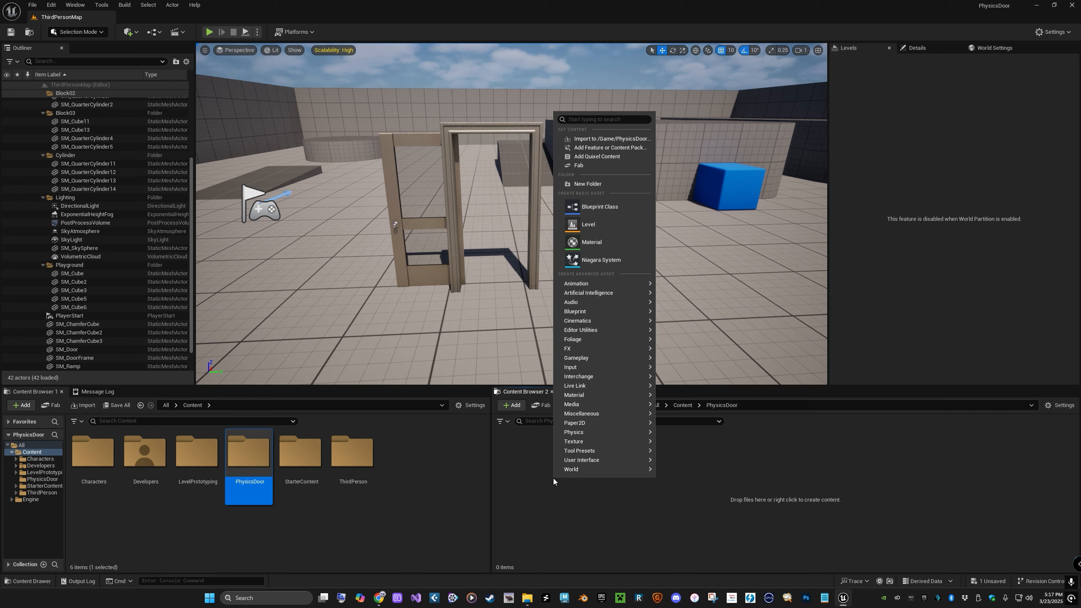
left_click(601, 208)
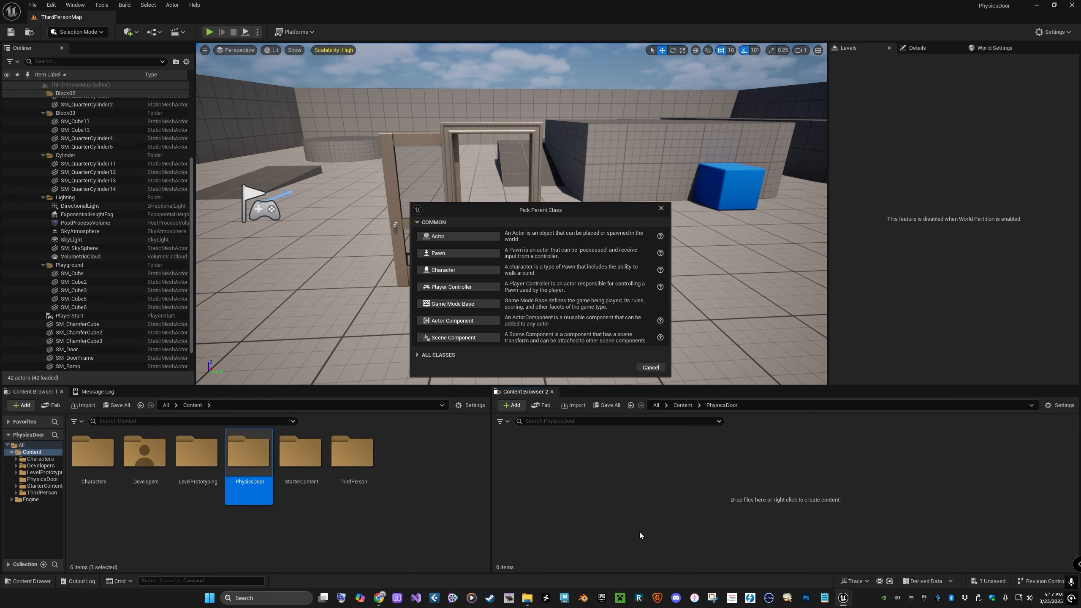
left_click(469, 237)
type("bp_PhysicsDo")
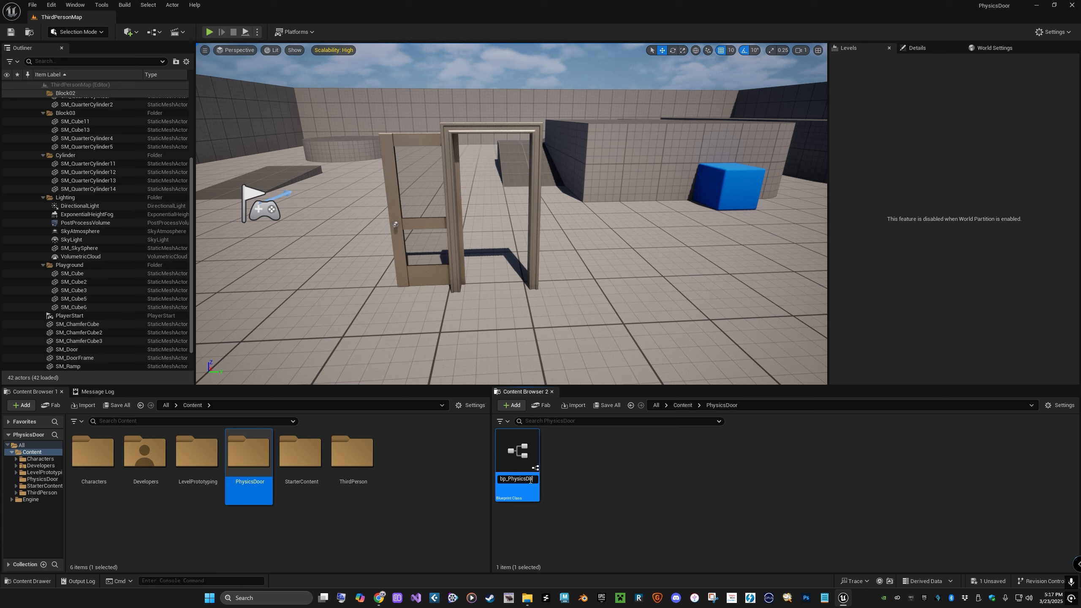
key("Return")
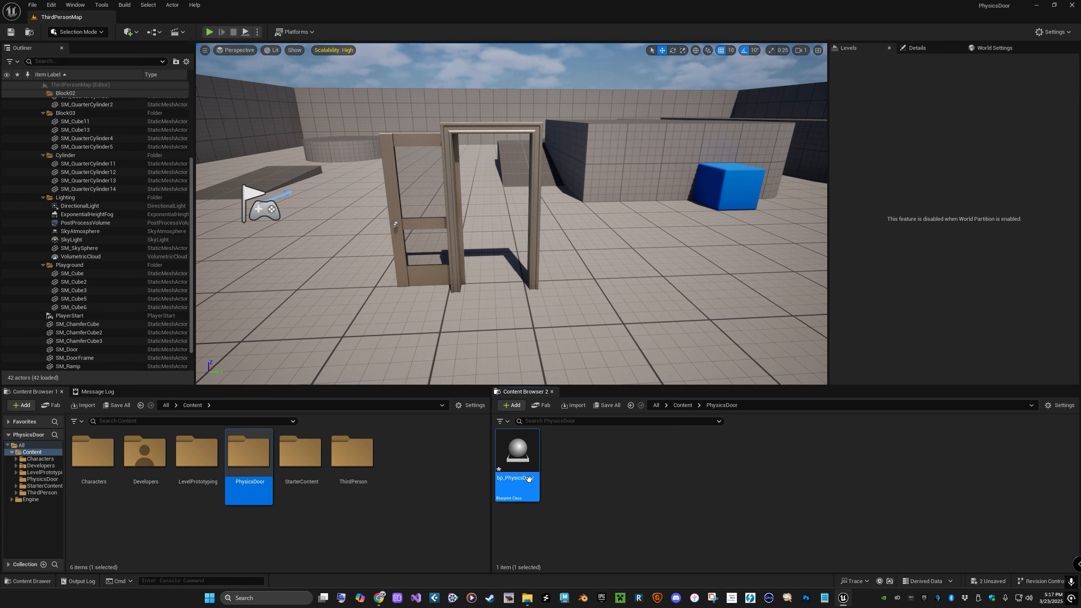
left_click(625, 461)
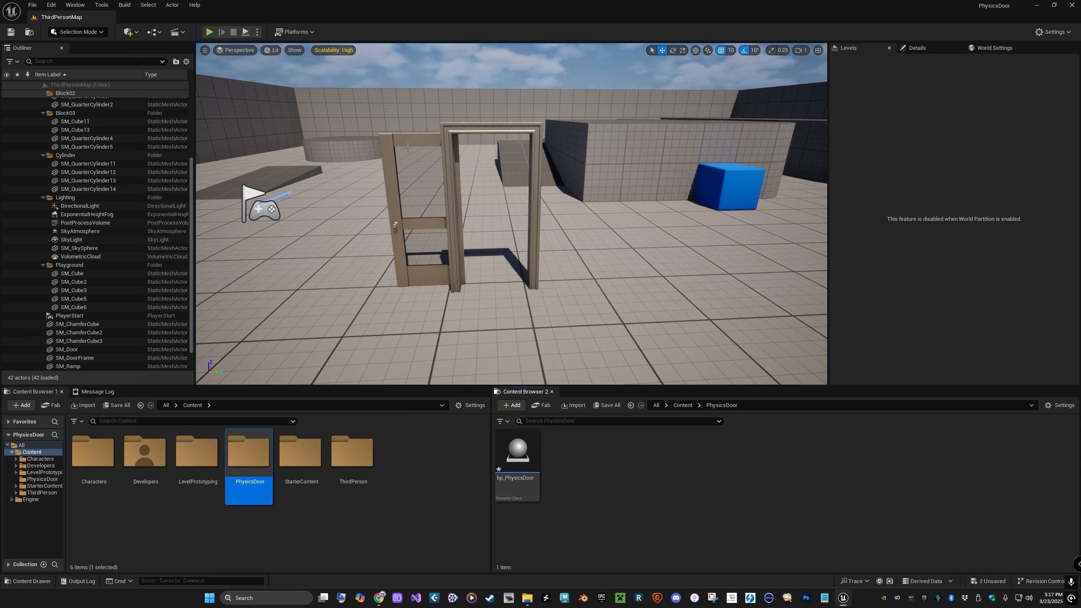
Delete the placed door and door frame meshes from the level.
left_click(421, 140)
left_click(518, 126, "ctrl")
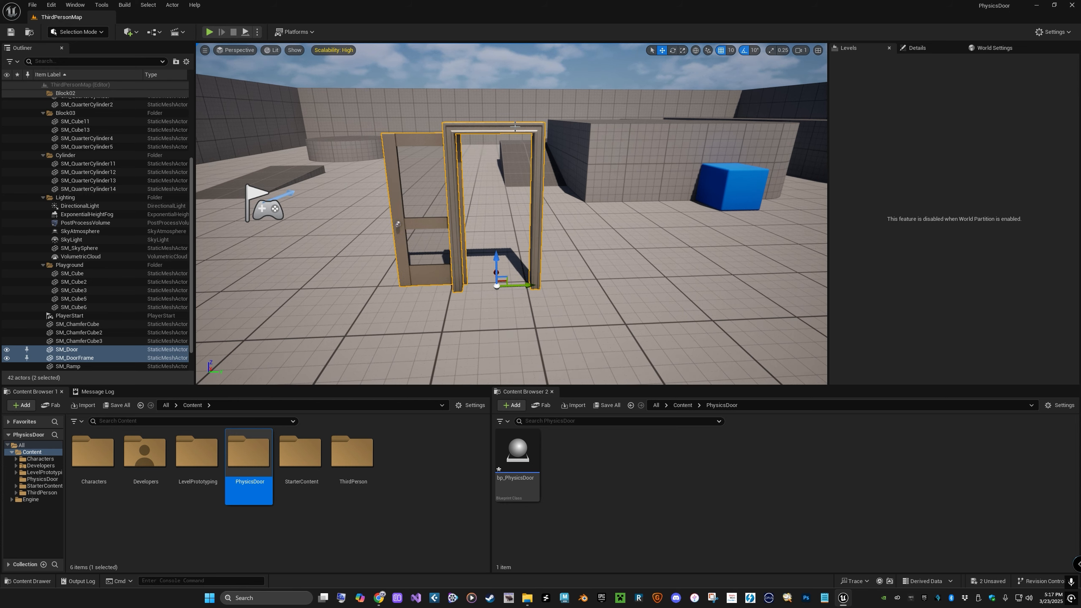
key("Delete")
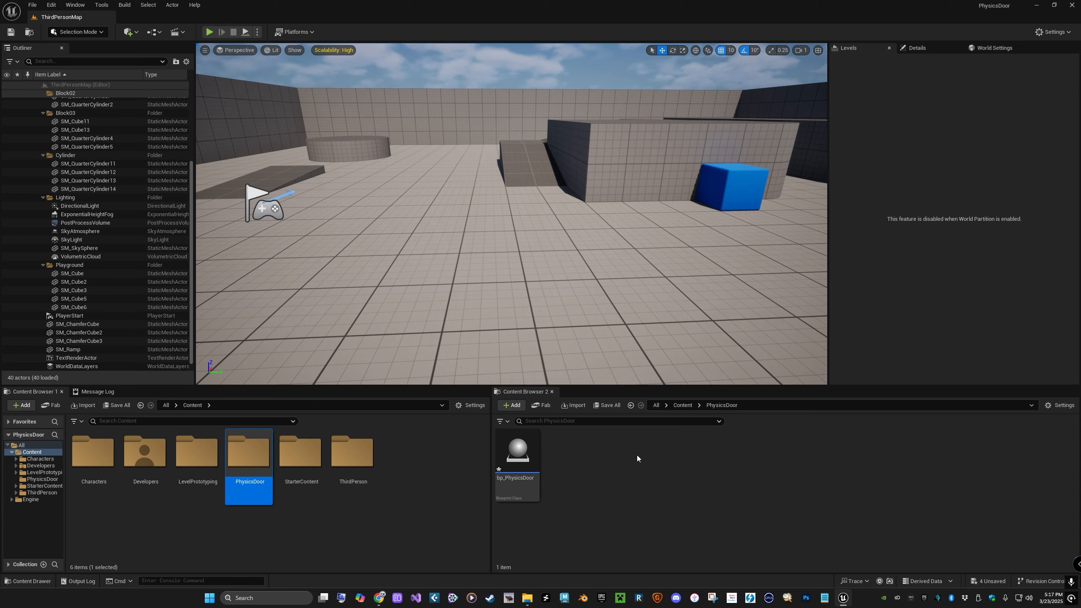
Open the bp_PhysicsDoor blueprint and browse to the StarterContent Props folder alongside it.
double_click(518, 452)
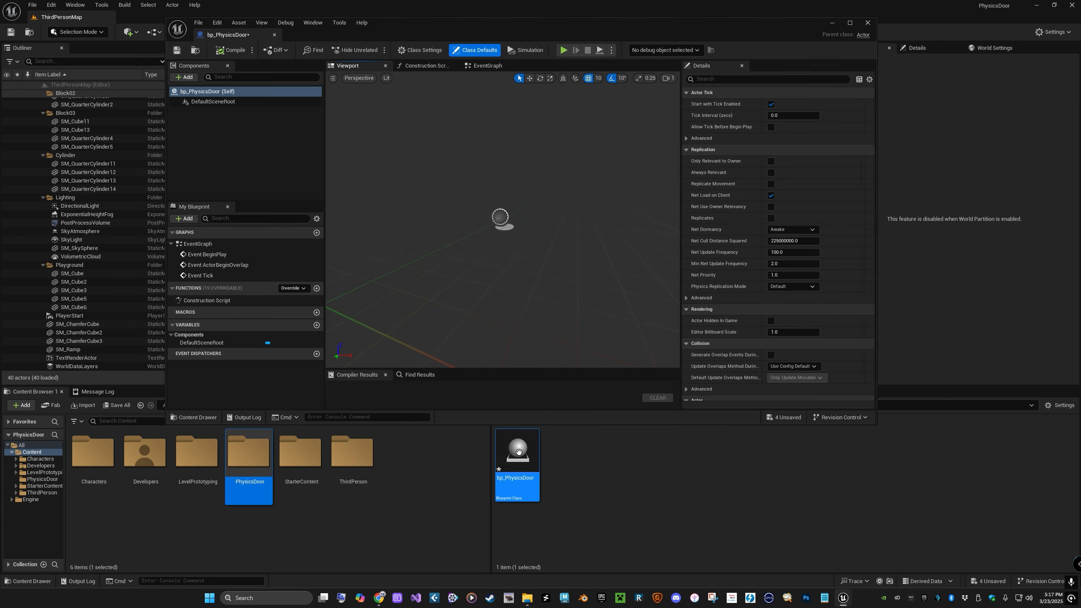
left_click_drag(588, 34, 693, 87)
mouse_move(541, 257)
left_mouse_down("alt")
mouse_move(583, 262)
mouse_move(547, 268)
left_mouse_up("alt")
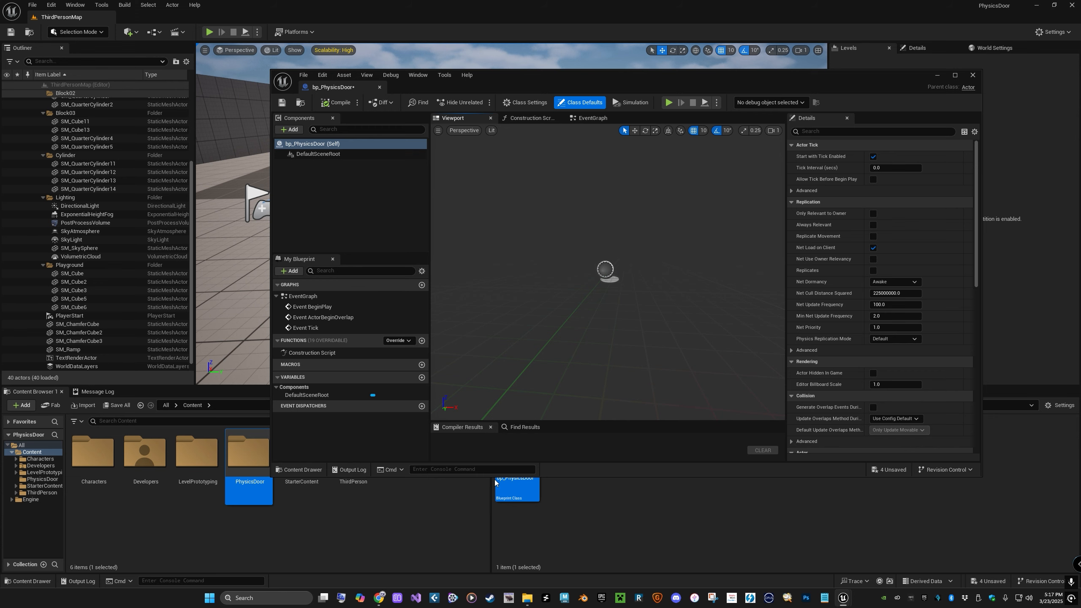
left_click_drag(613, 84, 430, 43)
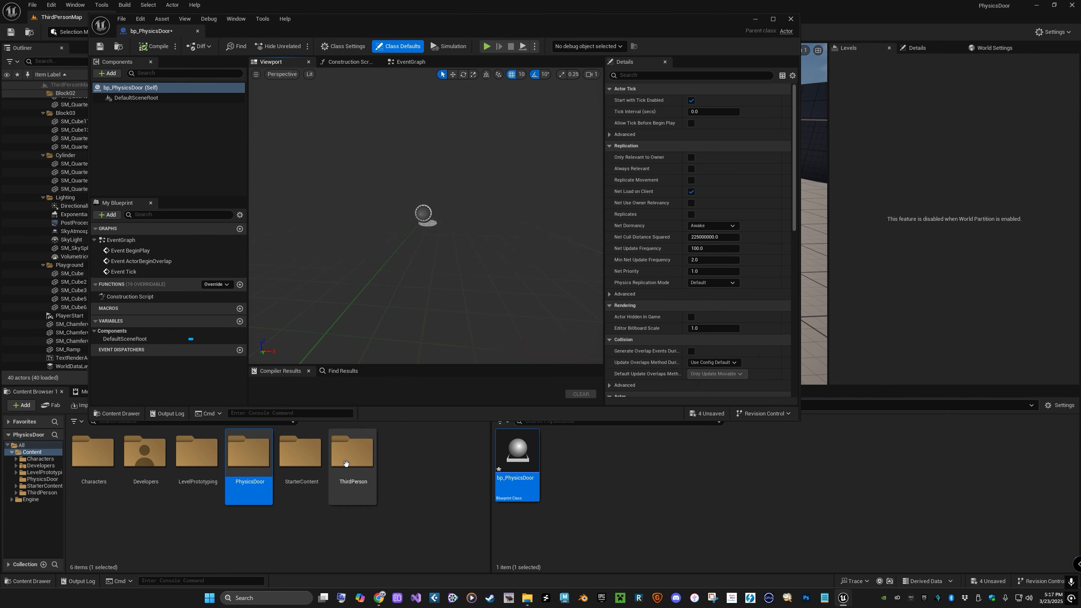
left_click(302, 453)
double_click(302, 453)
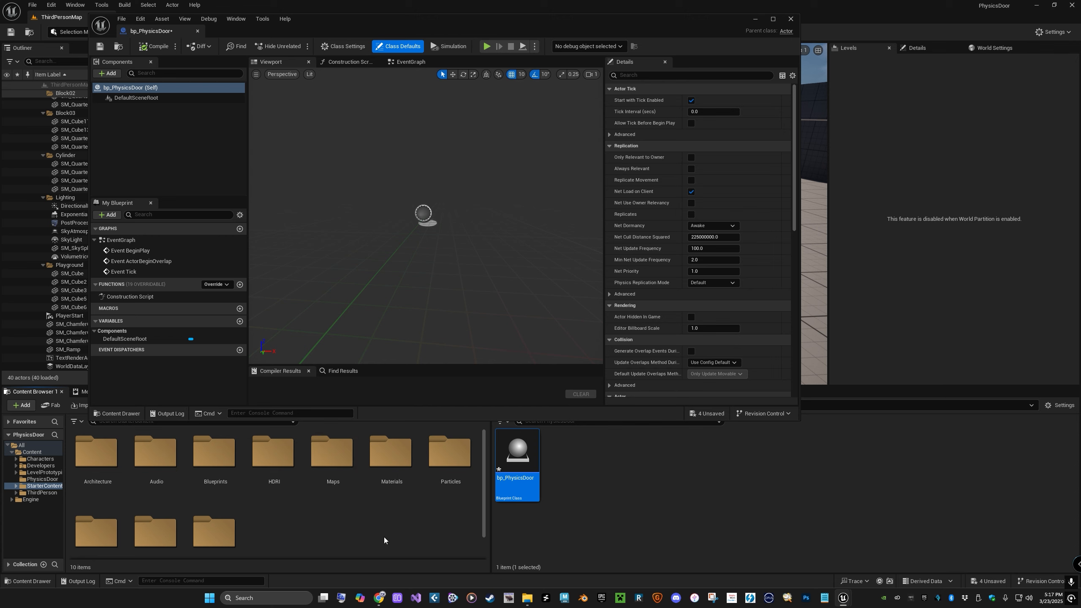
double_click(97, 520)
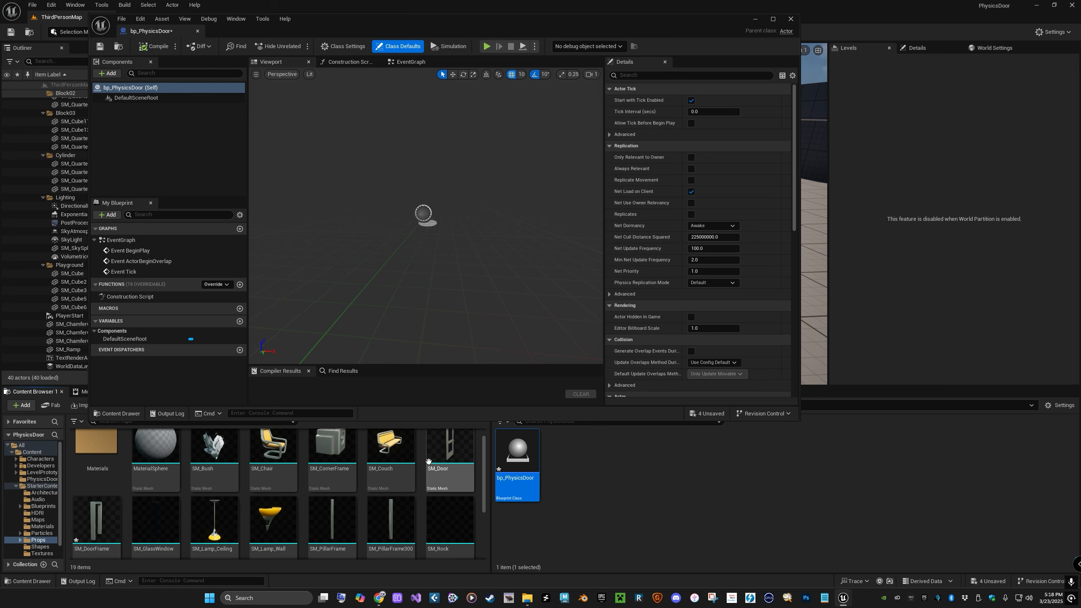
Add the SM_DoorFrame and SM_Door static meshes to bp_PhysicsDoor as components under the default scene root.
left_click_drag(383, 24, 694, 212)
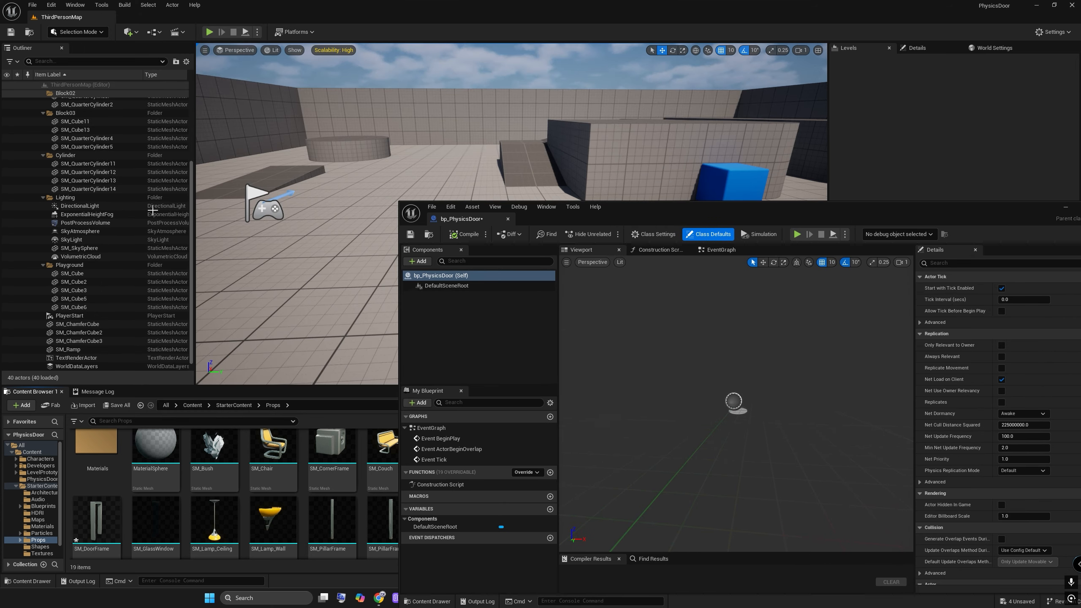
left_click_drag(745, 210, 475, 28)
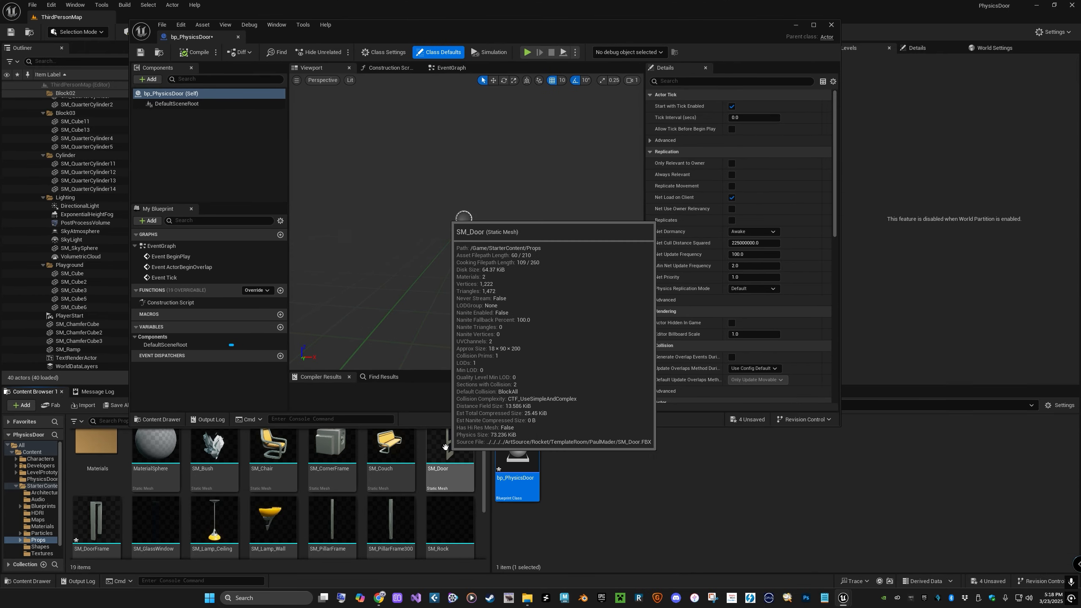
left_click(97, 521)
left_click_drag(97, 522, 167, 95)
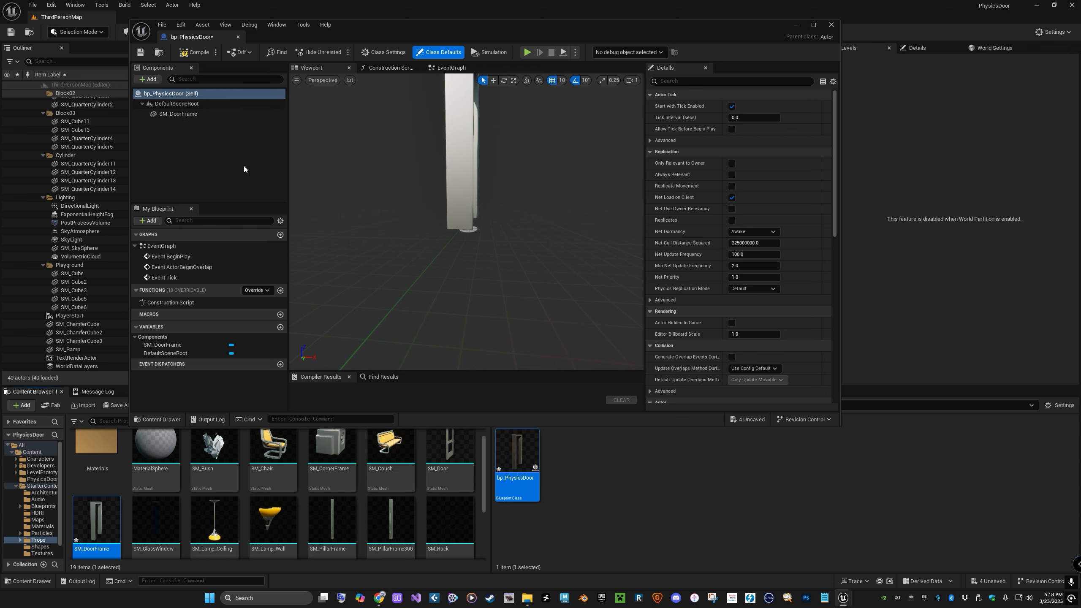
left_click_drag(538, 311, 561, 279)
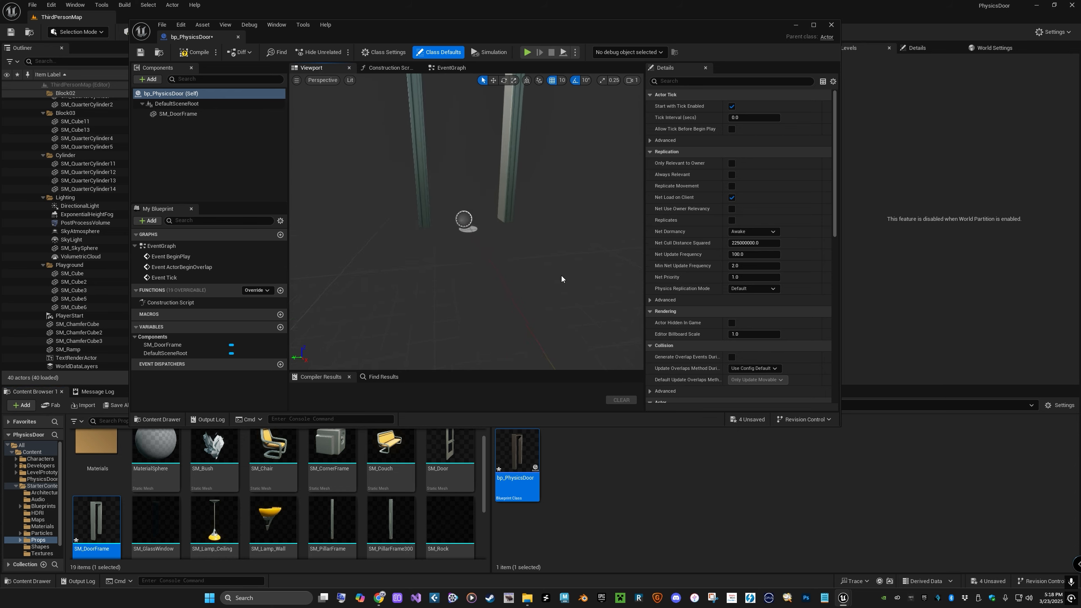
left_click_drag(450, 458, 174, 104)
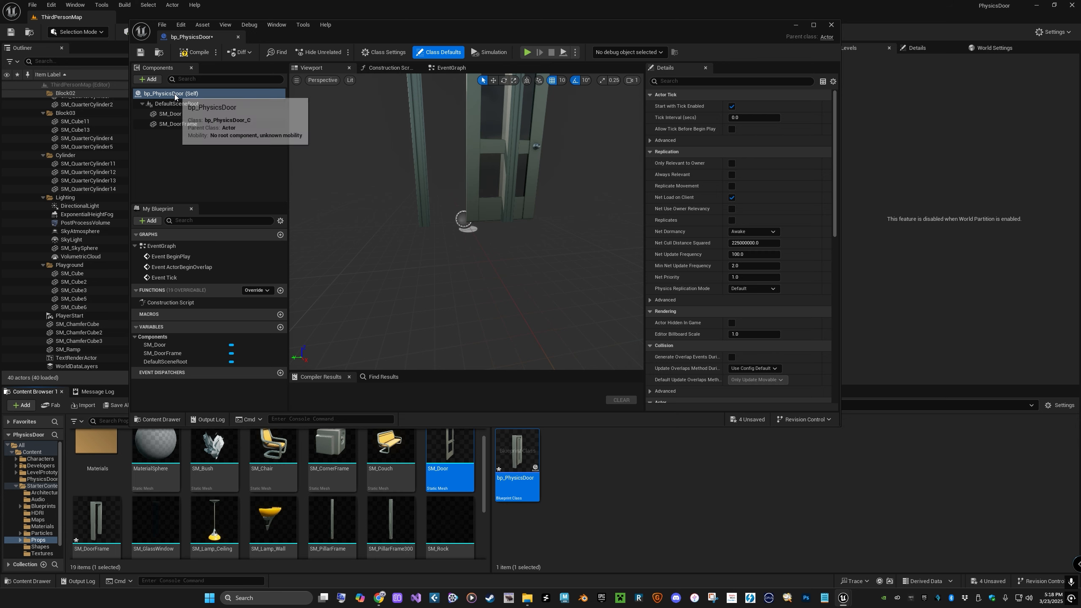
left_click_drag(550, 182, 590, 203)
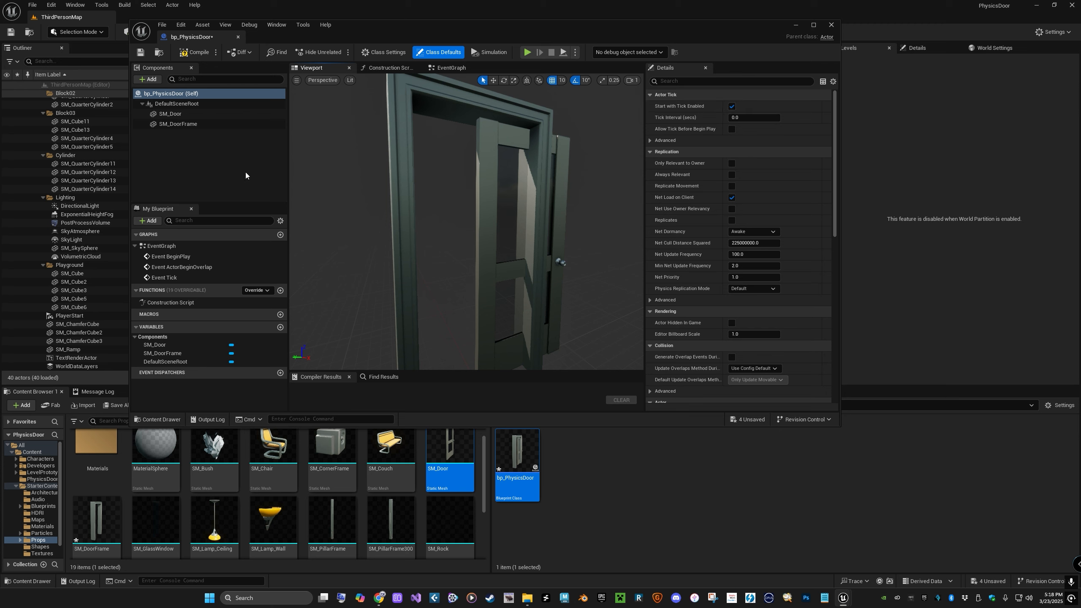
Move the SM_Door component along Y into the door frame, to a Y location of 50.
left_click(171, 114)
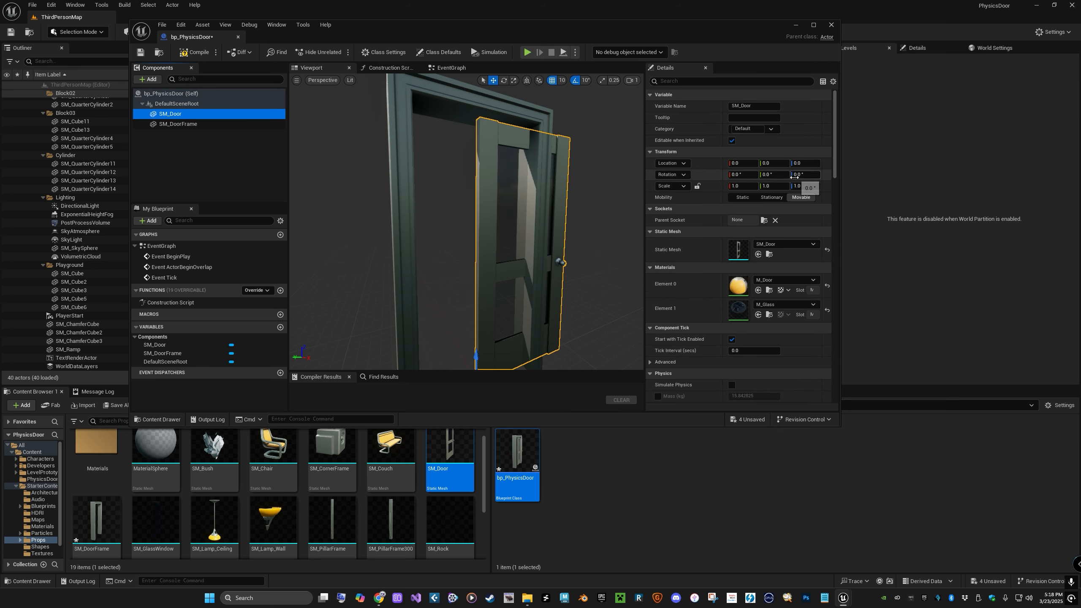
left_click(179, 124)
left_click_drag(595, 276, 585, 277, "alt")
scroll(594, 276, "down", 5)
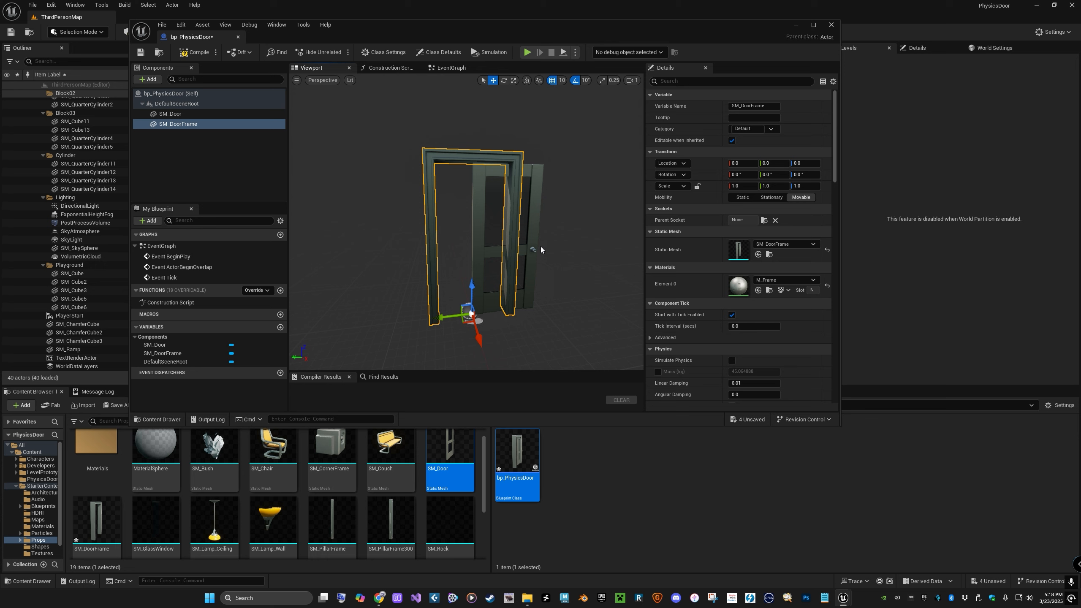
left_click(527, 252)
scroll(546, 296, "up", 5)
mouse_move(596, 318)
left_mouse_down("alt")
mouse_move(604, 308)
mouse_move(596, 317)
left_mouse_up("alt")
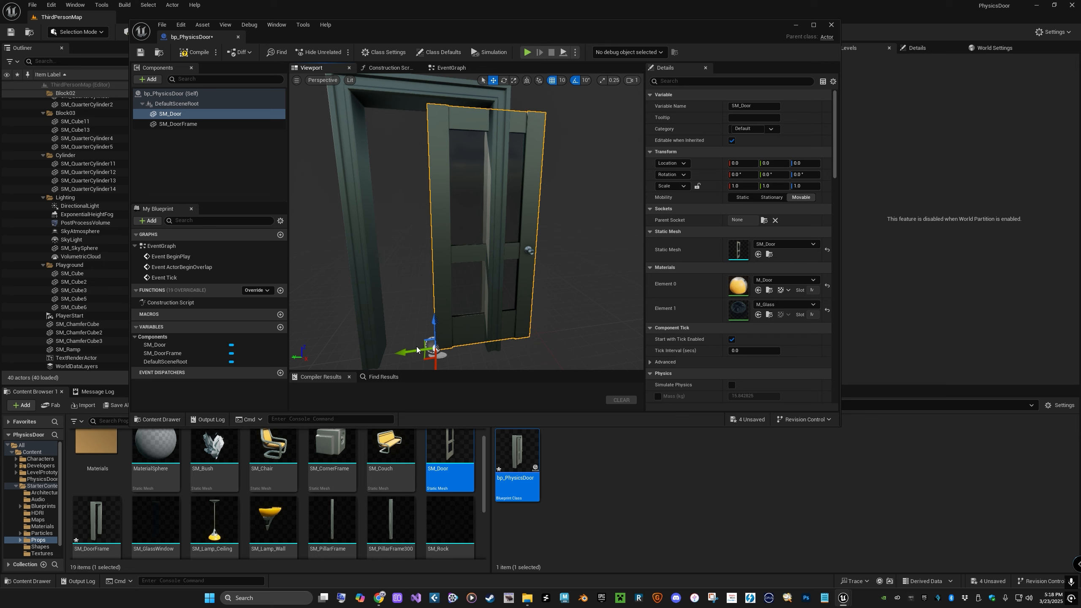
left_click_drag(414, 350, 356, 358)
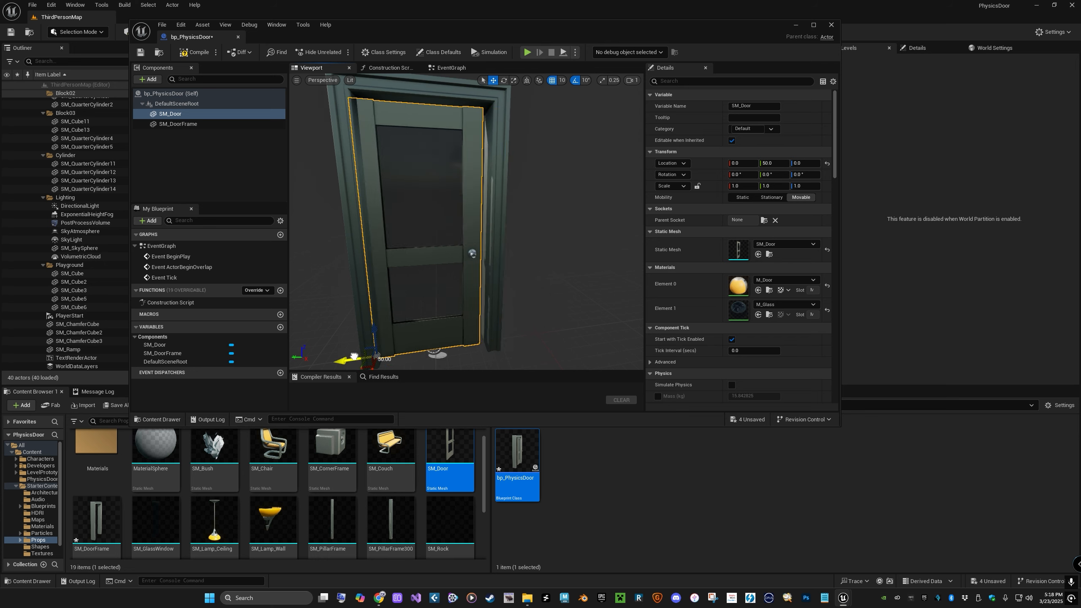
Set the position grid snap to 5 and fine-tune the SM_Door component's Y location to 45.
right_click_drag(539, 298, 561, 289)
scroll(558, 295, "up", 1)
scroll(558, 295, "down", 1)
left_click_drag(362, 322, 363, 323)
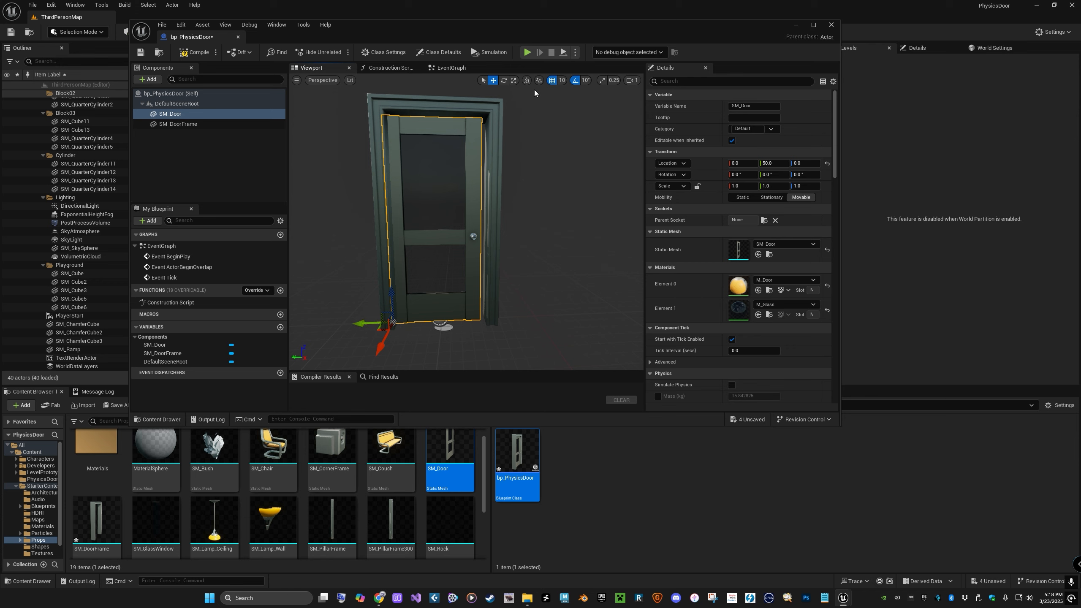
left_click(562, 80)
left_click(584, 116)
left_click_drag(362, 323, 365, 323)
Try rotating the door about its pivot, and undo the rotation.
left_click_drag(425, 308, 554, 303, "alt")
key("e")
key("ctrl+z")
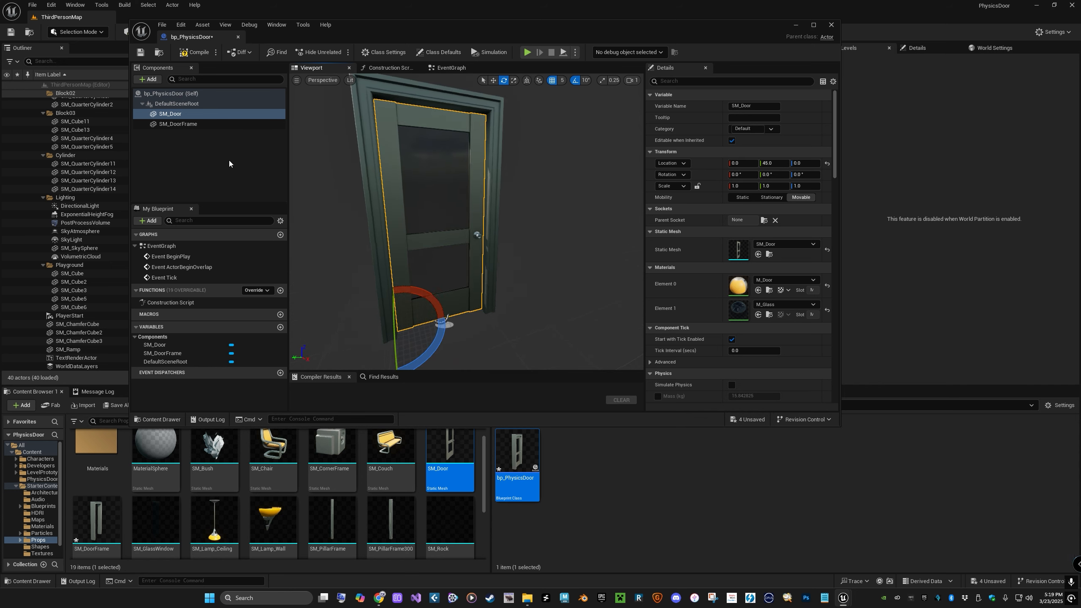
Add a Physics Constraint component as a child of the SM_Door component.
left_click(170, 114)
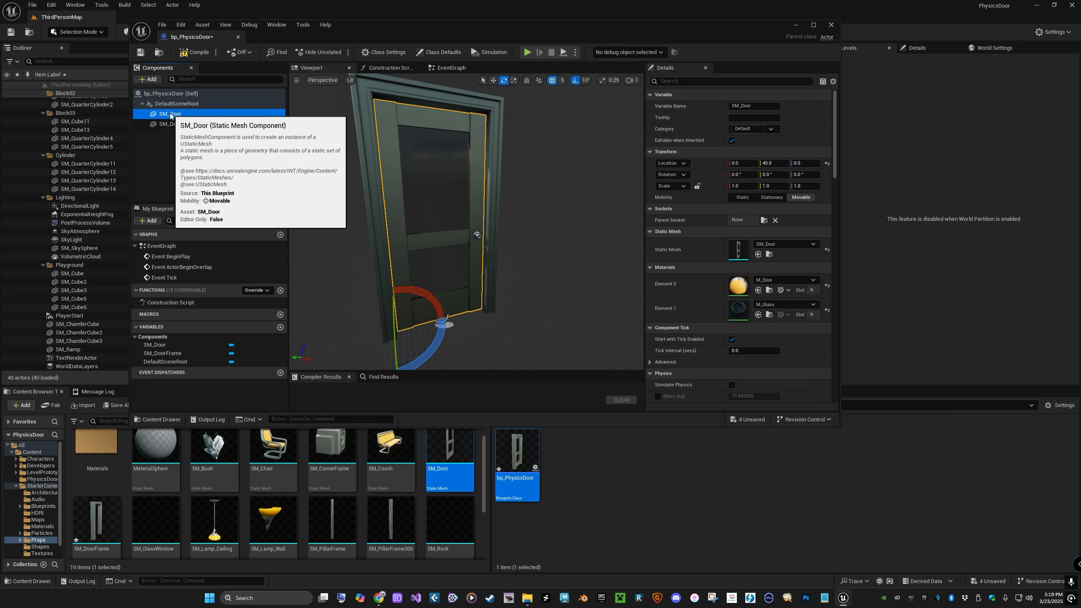
left_click(148, 80)
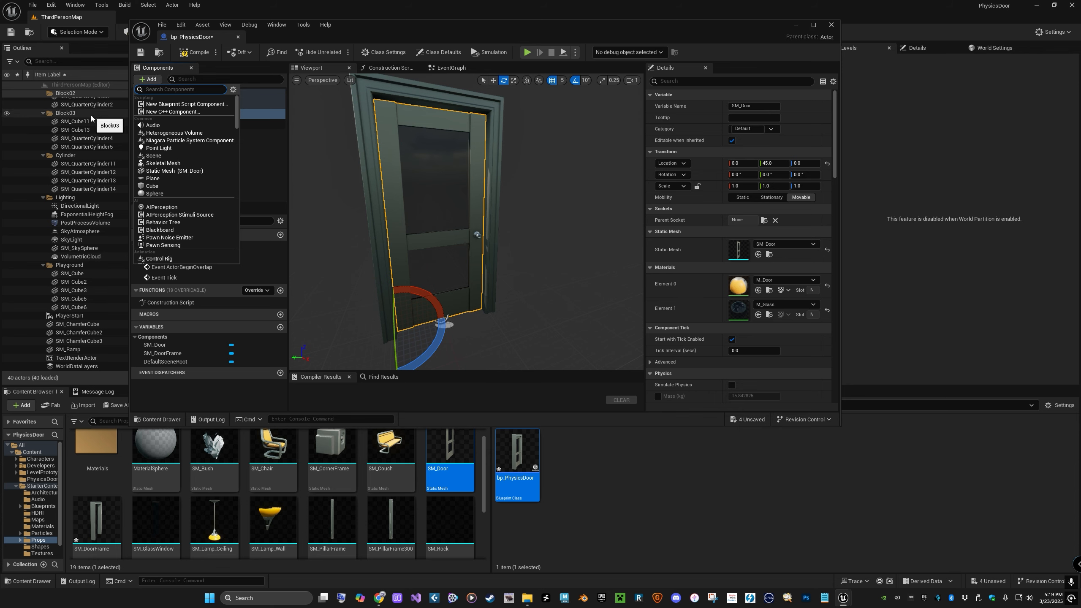
type("physics")
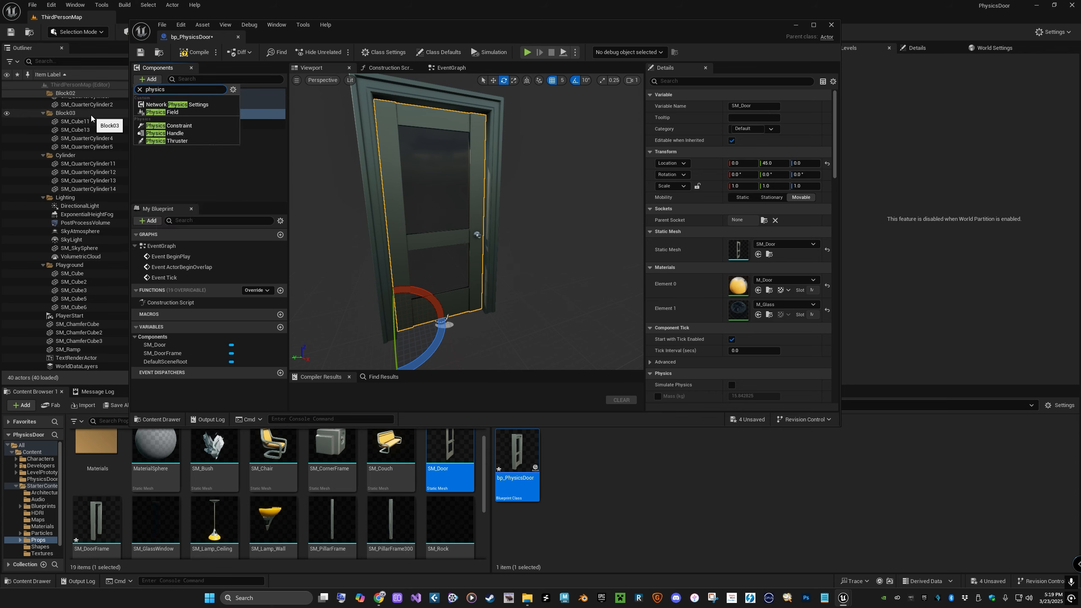
left_click(168, 126)
mouse_move(547, 285)
right_mouse_down()
mouse_move(636, 288)
mouse_move(566, 336)
mouse_move(596, 307)
mouse_move(553, 303)
right_mouse_up()
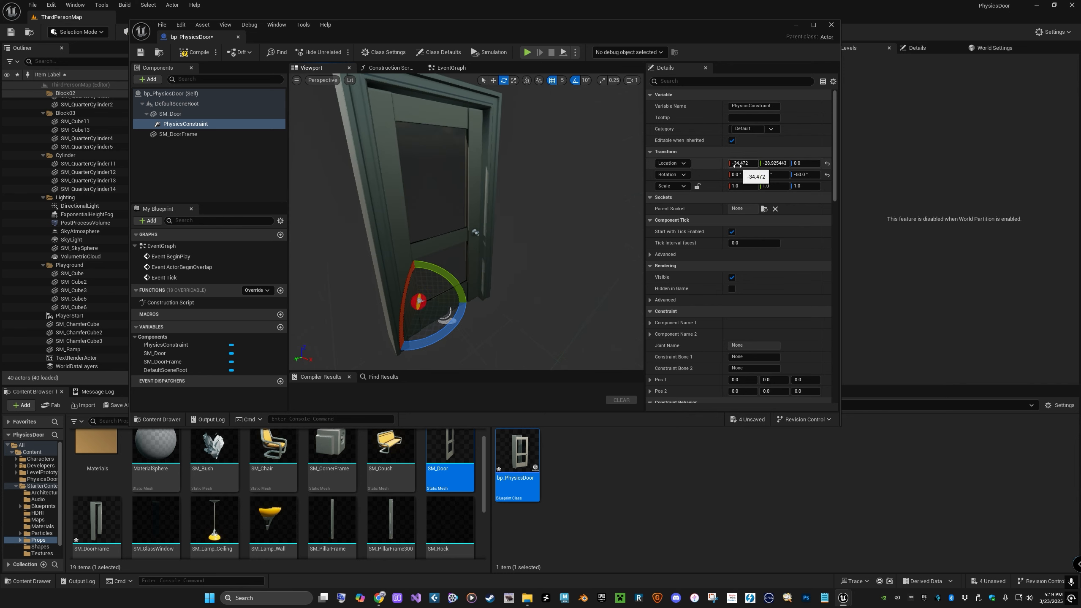
Set the PhysicsConstraint component's Z rotation to 0 and its X and Y location to 0.
left_click(802, 174)
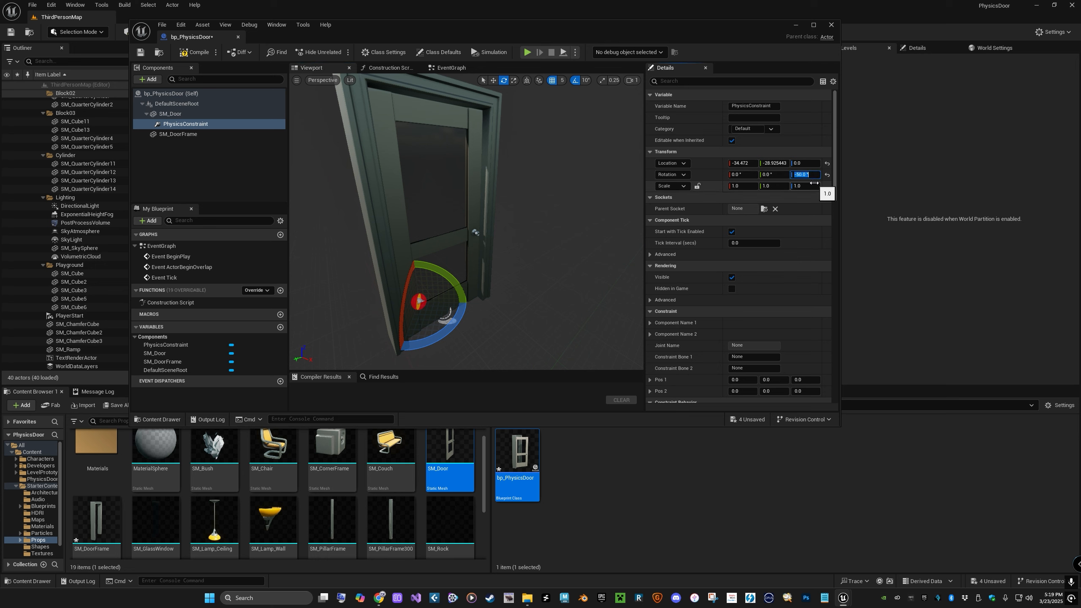
key("Return")
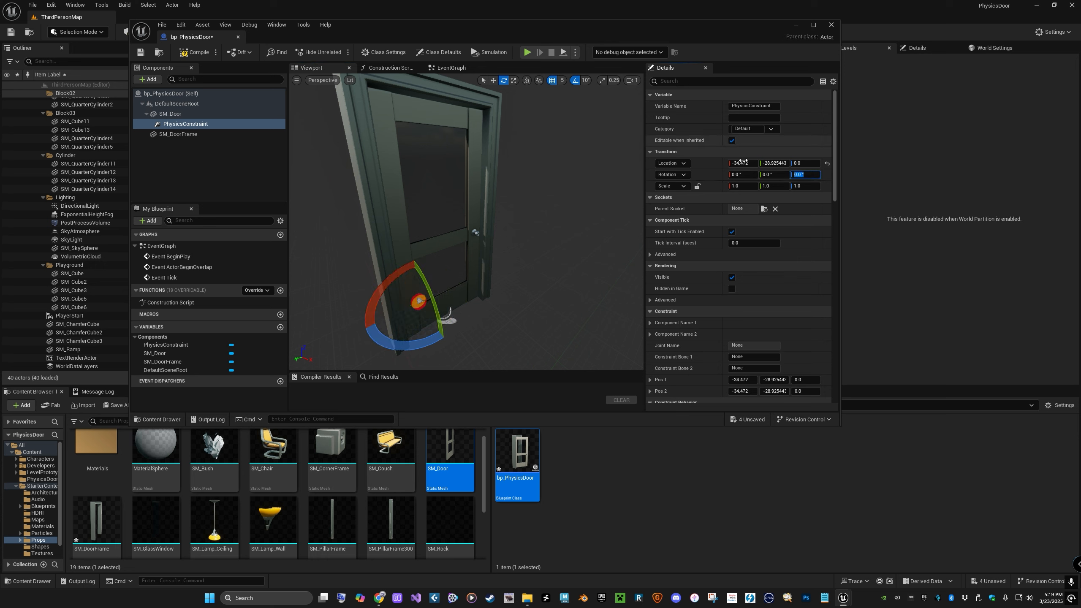
left_click(746, 163)
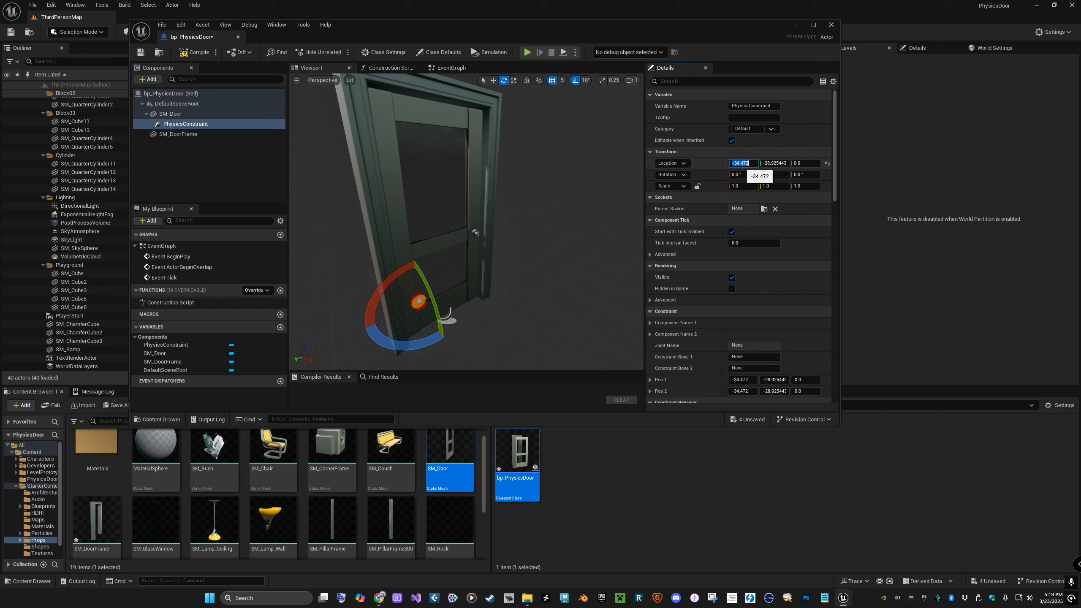
type("0")
key("Tab")
type("0")
key("Tab")
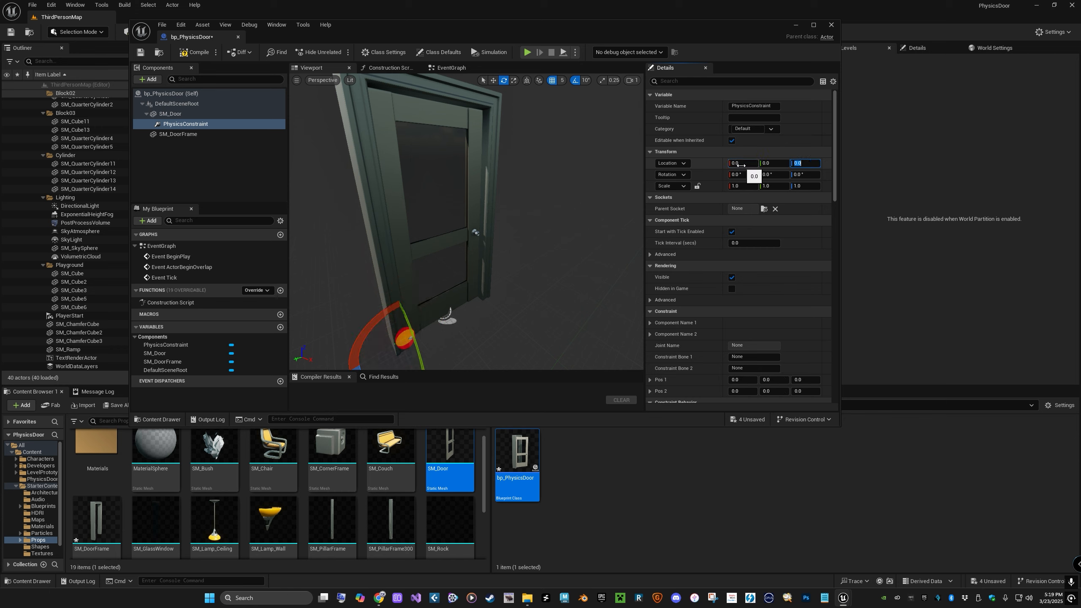
Move the PhysicsConstraint along Y at the door's hinge edge with position grid snapping turned off, to a Y location of about 0.84.
left_click_drag(535, 126, 466, 96, "alt")
right_click_drag(466, 96, 498, 145)
mouse_move(498, 145)
left_mouse_down("alt")
mouse_move(520, 132)
mouse_move(490, 147)
left_mouse_up("alt")
mouse_move(554, 305)
left_mouse_down("alt")
mouse_move(585, 308)
mouse_move(567, 314)
left_mouse_up("alt")
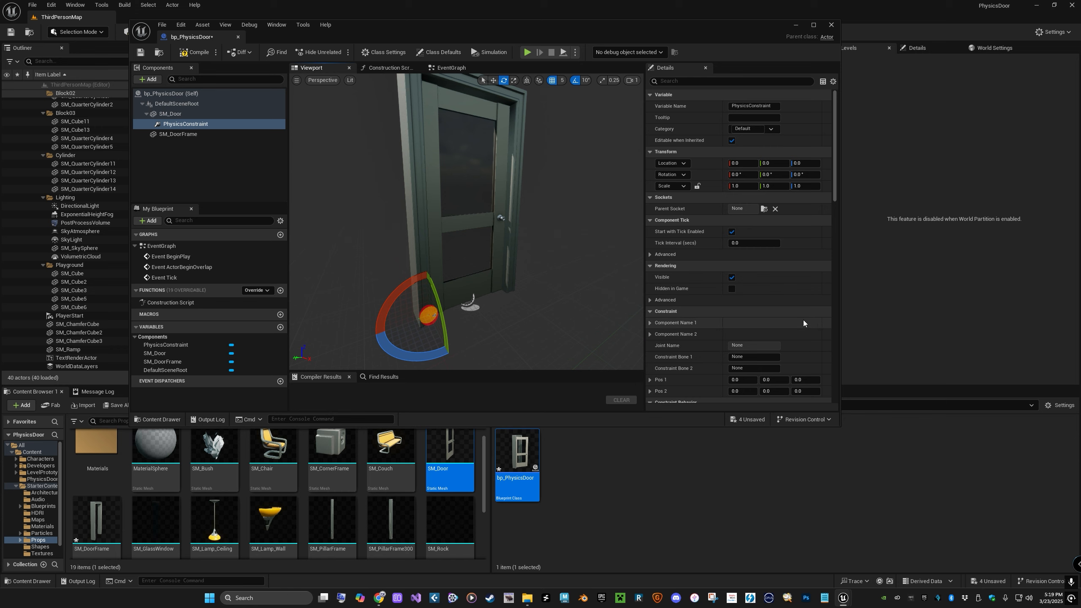
scroll(803, 312, "down", 3)
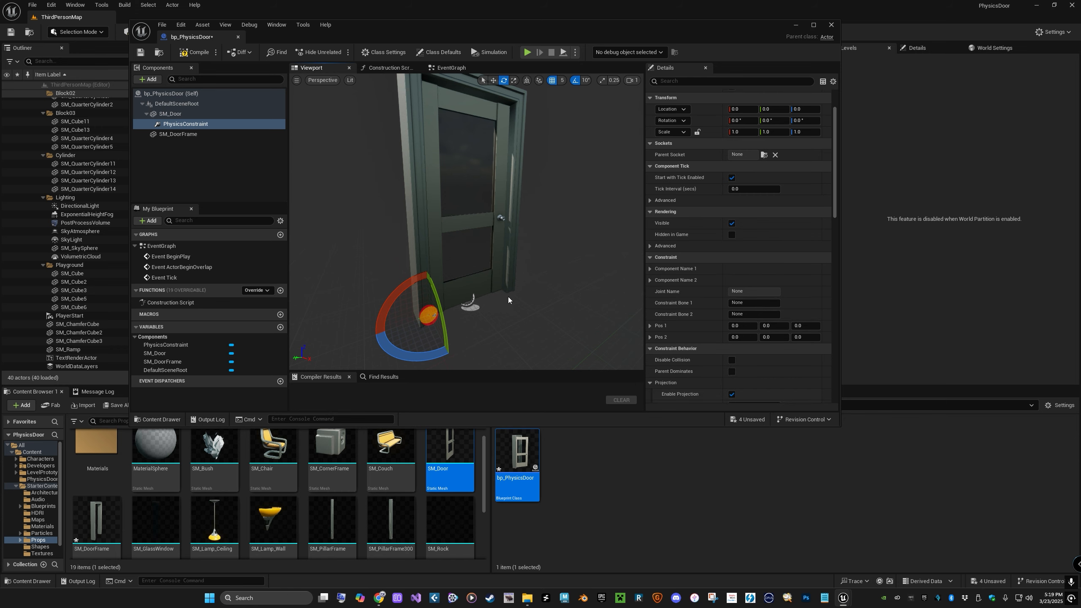
key("w")
left_click_drag(394, 326, 370, 332)
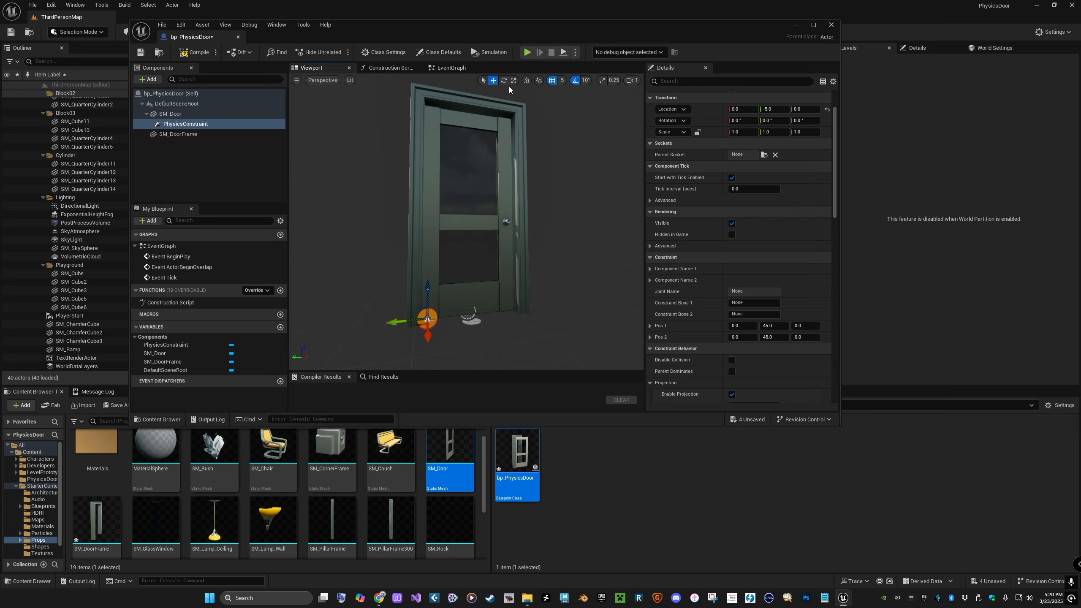
left_click(552, 83)
left_click_drag(392, 323, 385, 322)
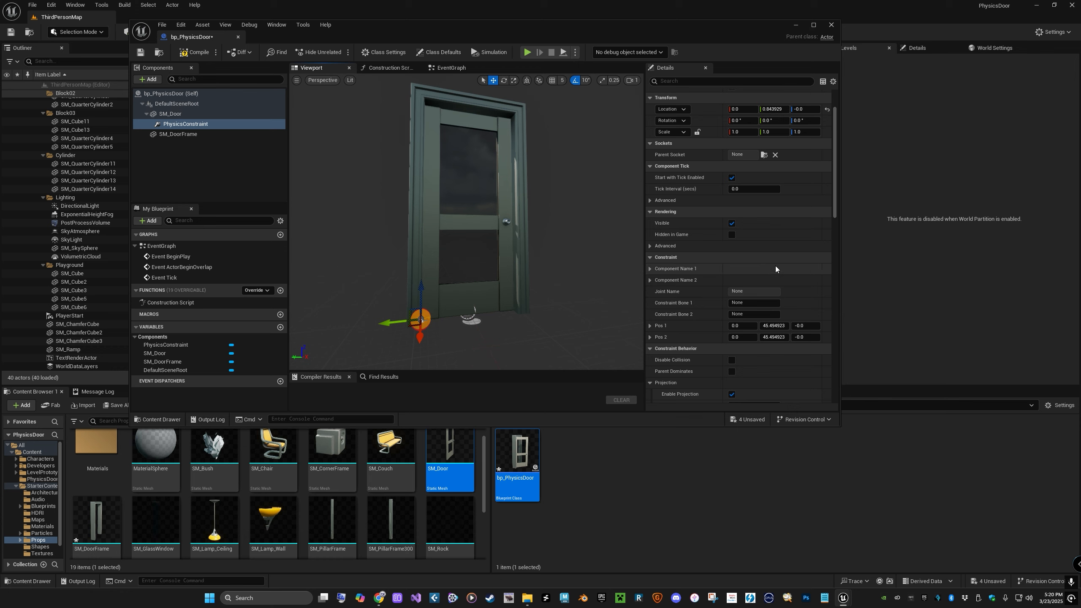
In the PhysicsConstraint's angular limits, set Swing 2 Motion and Twist Motion to Locked and Swing 1 Motion to Limited.
scroll(777, 282, "down", 10)
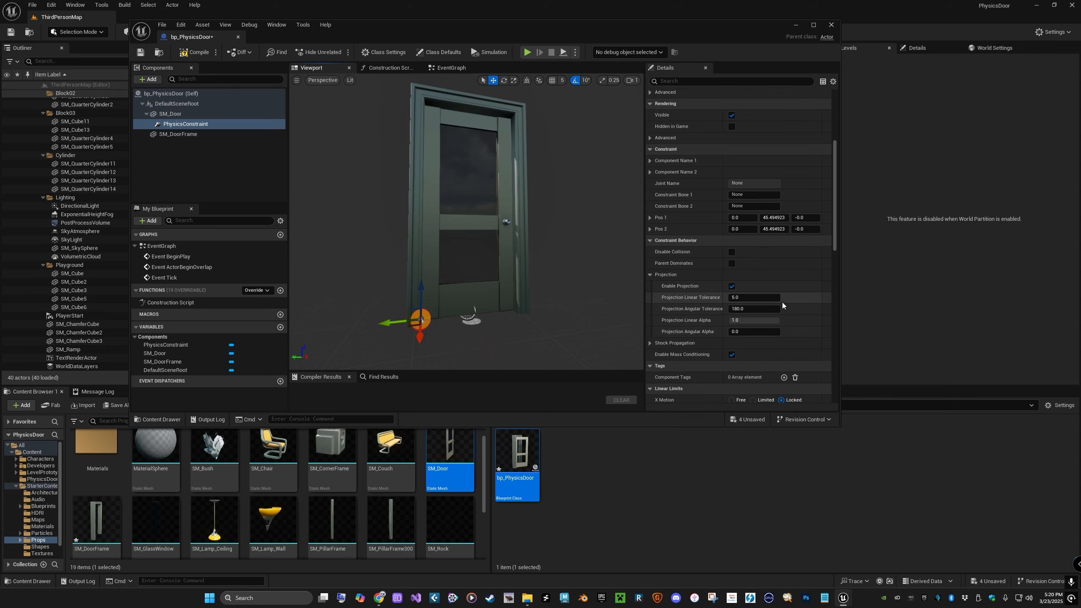
scroll(782, 301, "down", 5)
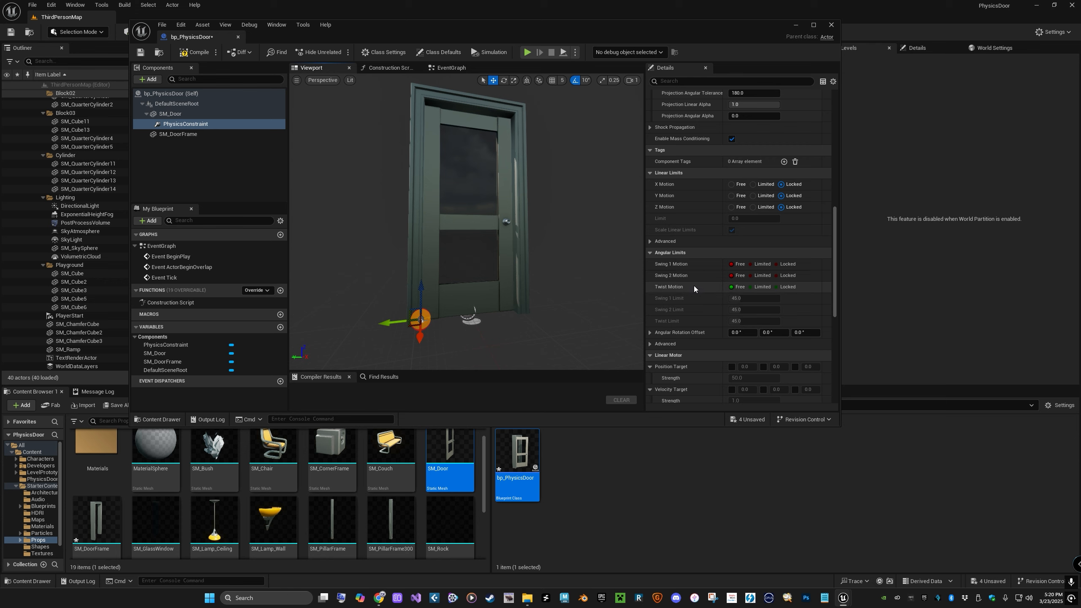
left_click(777, 276)
left_click(781, 286)
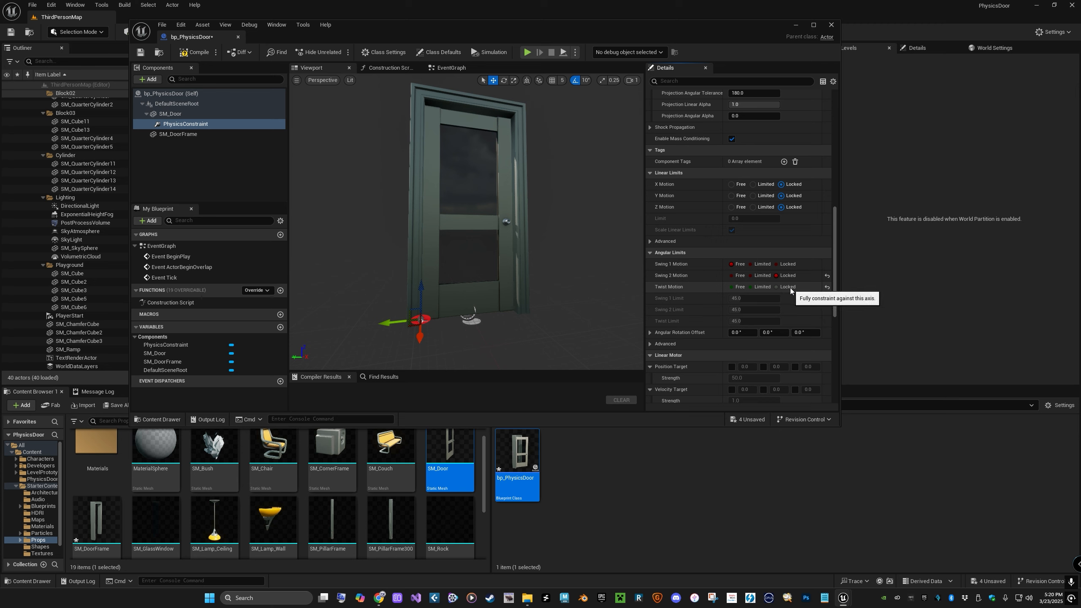
left_click(751, 264)
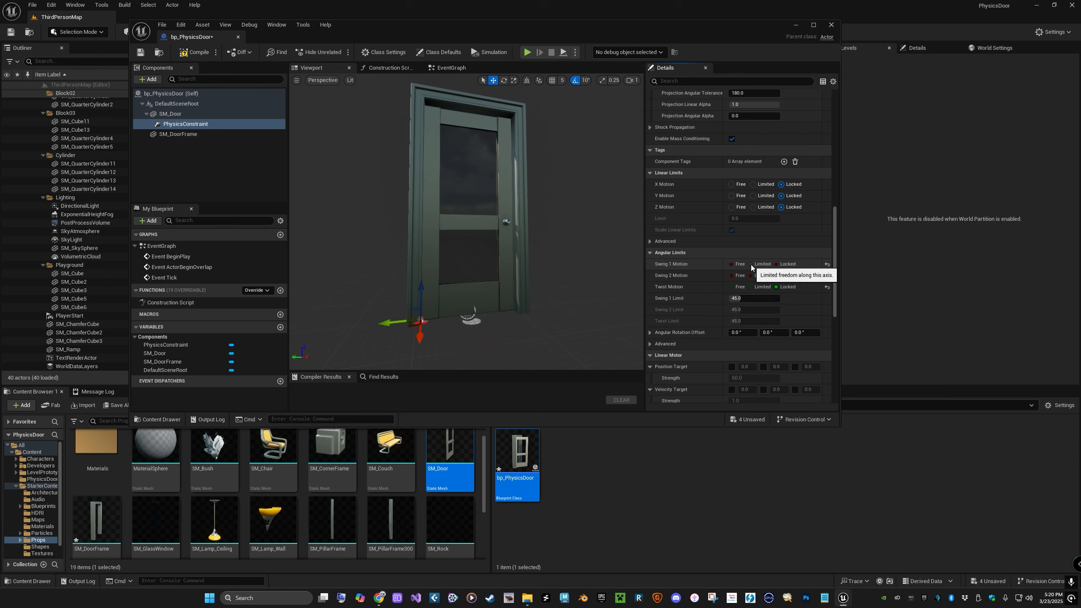